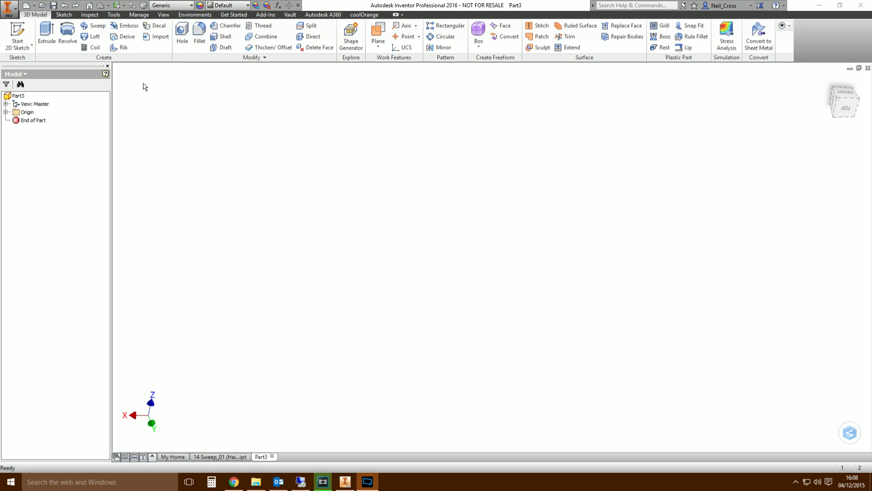
# Step: Start a 2D sketch in Part3 and choose the XY origin plane
pyautogui.click(17, 34)
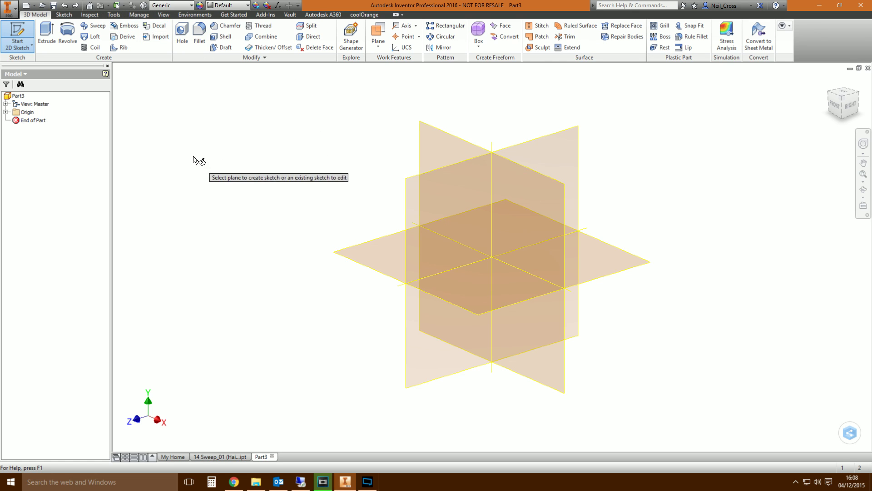
pyautogui.click(26, 32)
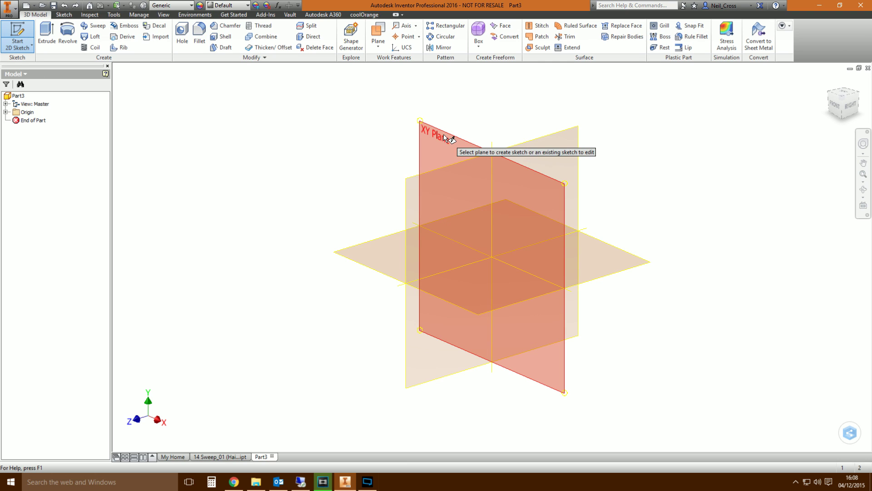
# Step: Draw a four-point S-shaped control-vertex spline on the XY plane
pyautogui.click(443, 136)
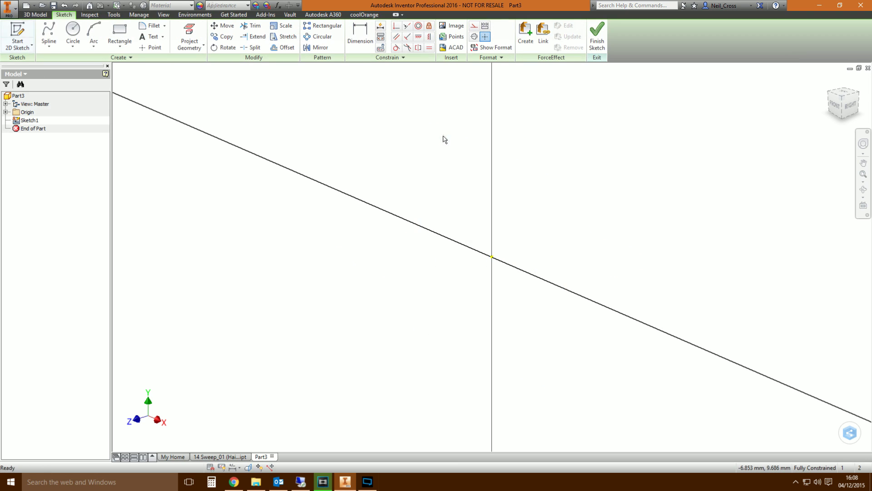
pyautogui.click(56, 50)
pyautogui.click(69, 86)
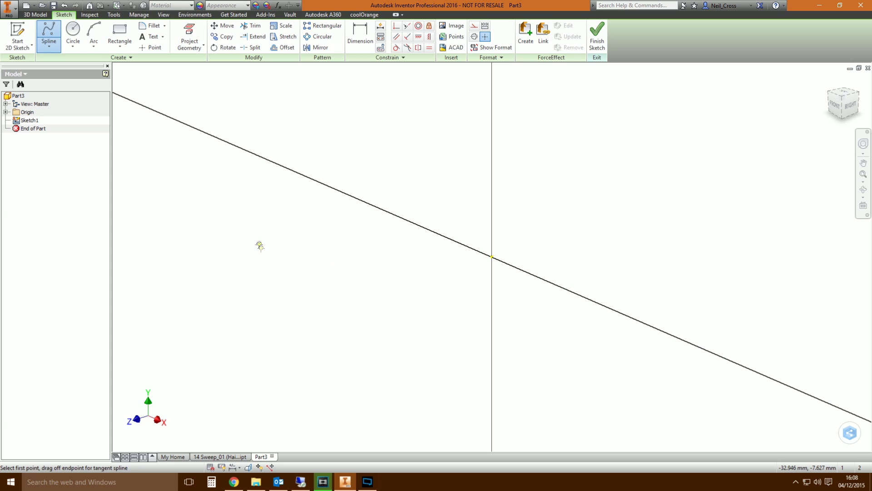
pyautogui.click(273, 281)
pyautogui.click(376, 163)
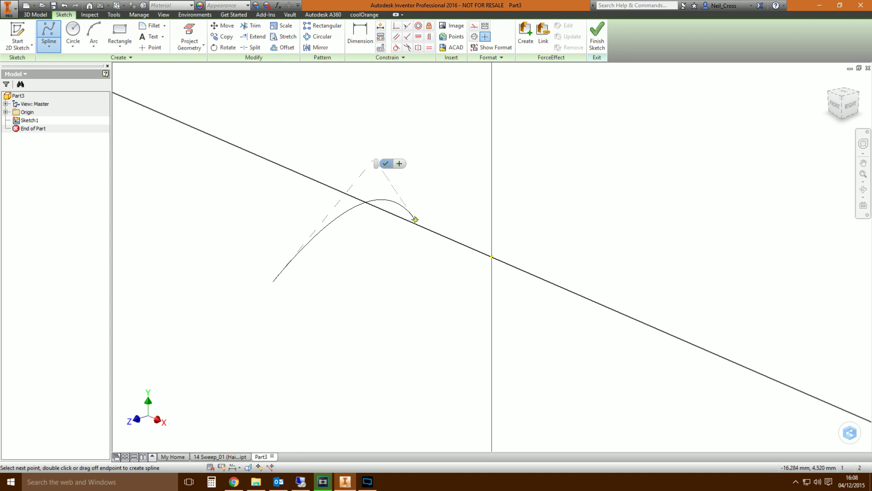
pyautogui.click(542, 370)
pyautogui.click(704, 153)
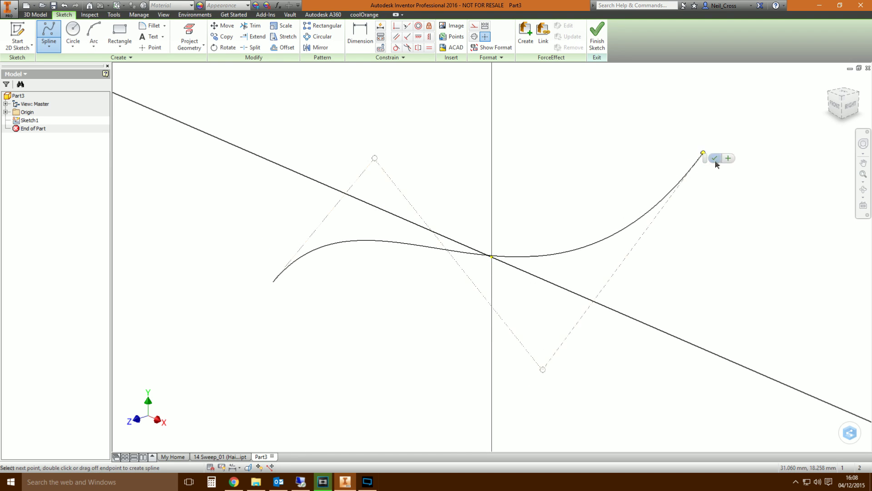
pyautogui.click(715, 158)
# Step: Finish the sketch and rename Sketch1 to 'Path' in the model tree
pyautogui.click(597, 39)
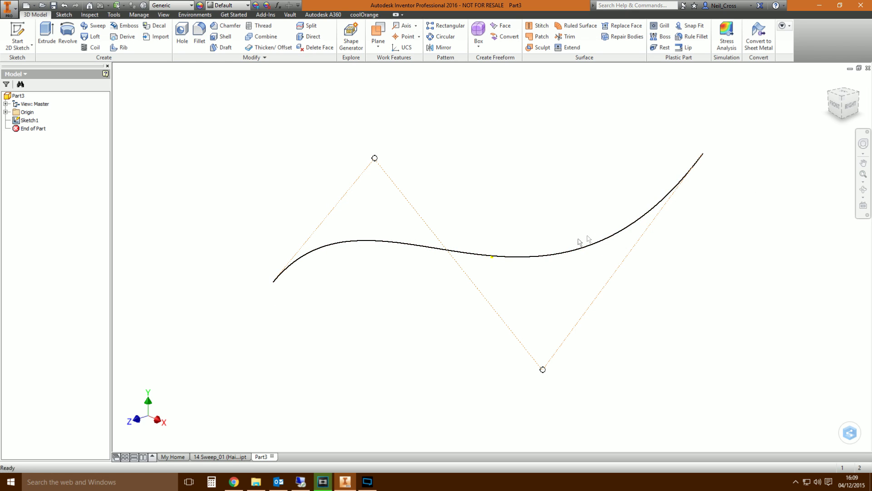
pyautogui.click(29, 120)
pyautogui.click(29, 120)
pyautogui.write('Path')
pyautogui.press('Return')
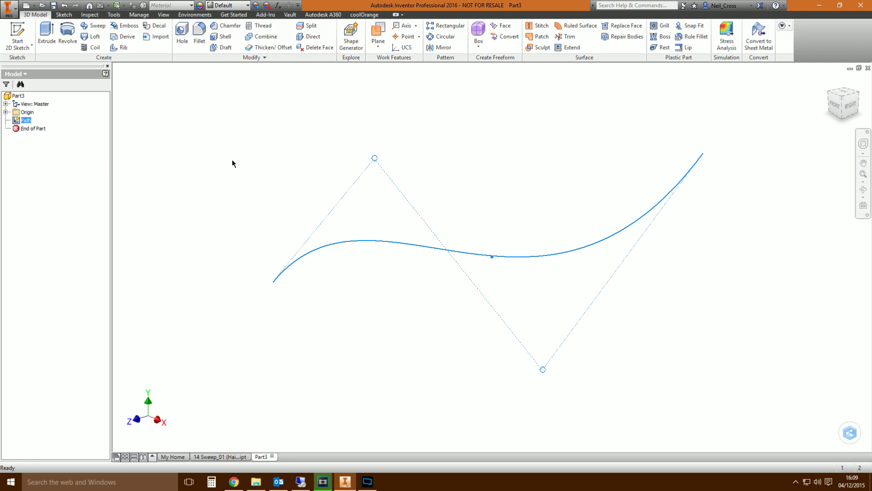
pyautogui.click(233, 160)
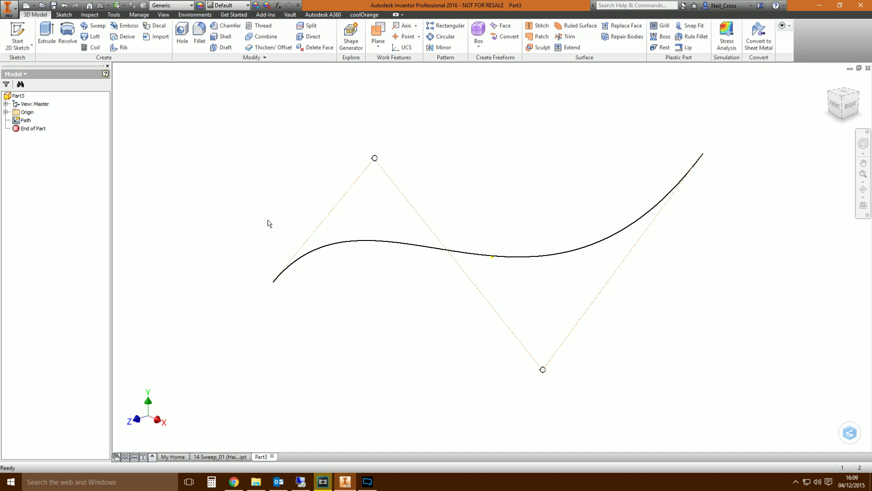
pyautogui.keyDown('shift'); pyautogui.moveTo(274, 228); pyautogui.dragTo(250, 296, button='middle'); pyautogui.keyUp('shift')
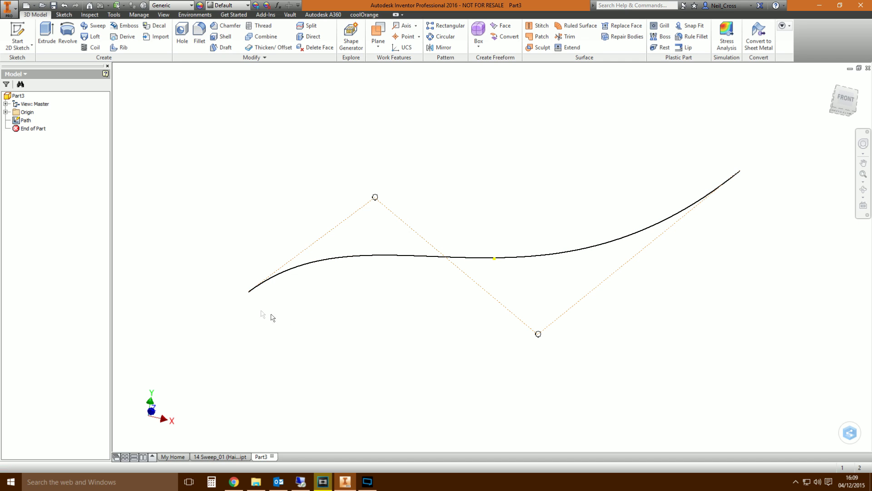
pyautogui.keyDown('shift'); pyautogui.moveTo(304, 320); pyautogui.dragTo(357, 318, button='middle'); pyautogui.keyUp('shift')
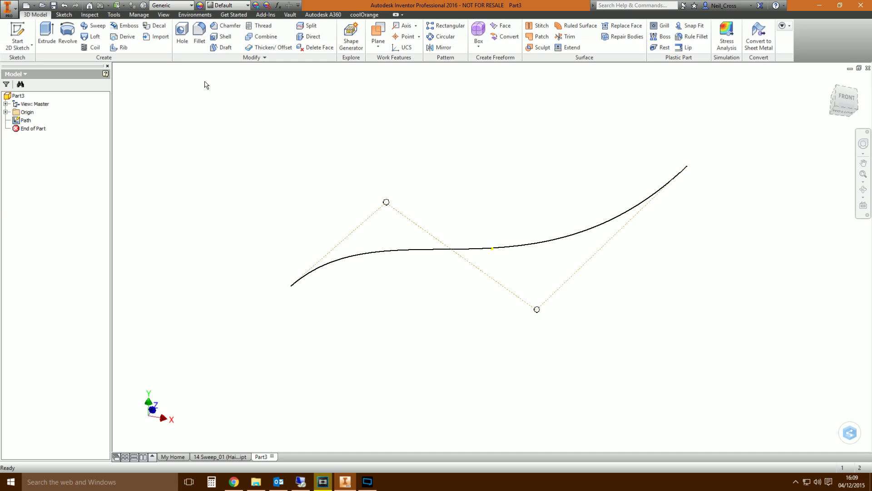
# Step: Create a work plane normal to the curve at its left endpoint
pyautogui.click(380, 43)
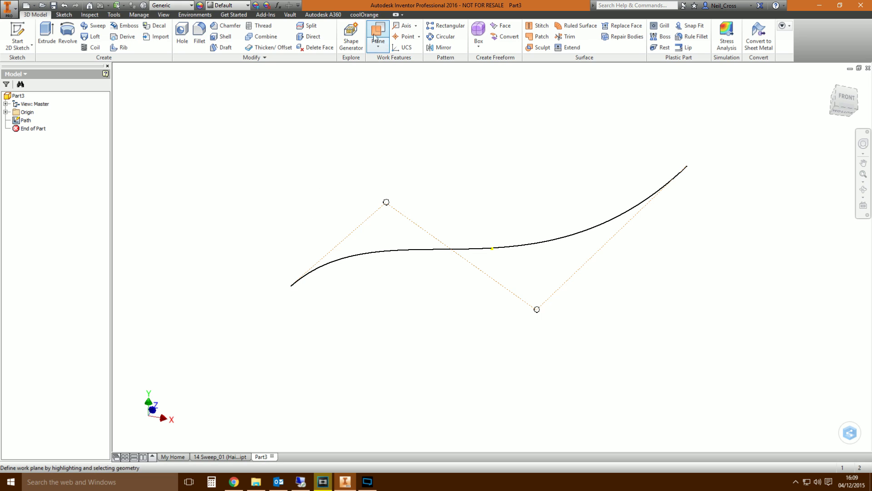
pyautogui.click(291, 287)
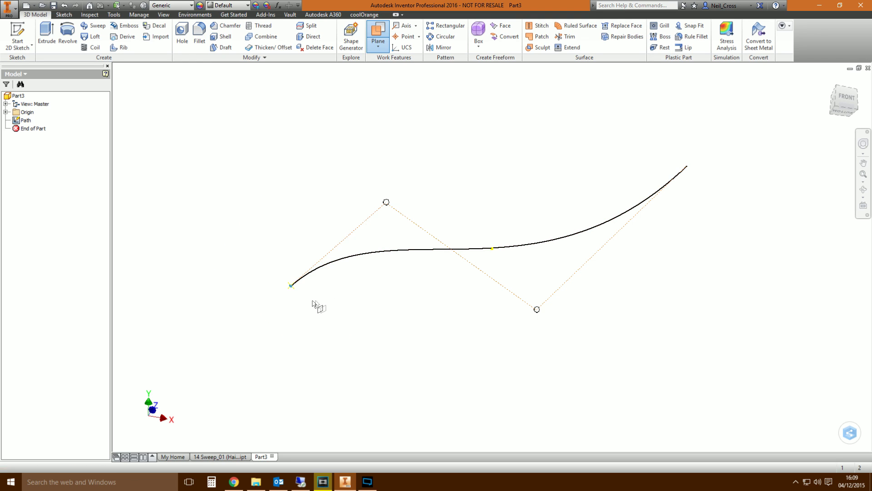
pyautogui.click(323, 266)
pyautogui.keyDown('shift'); pyautogui.moveTo(335, 322); pyautogui.dragTo(345, 152, button='middle'); pyautogui.keyUp('shift')
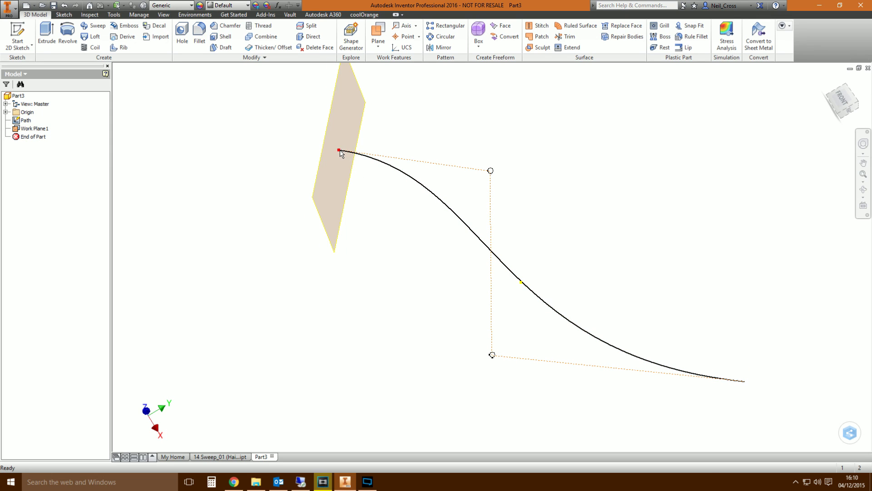
# Step: Drag the curve's start point to reshape the path and update the model
pyautogui.moveTo(340, 152); pyautogui.dragTo(382, 272)
pyautogui.click(101, 5)
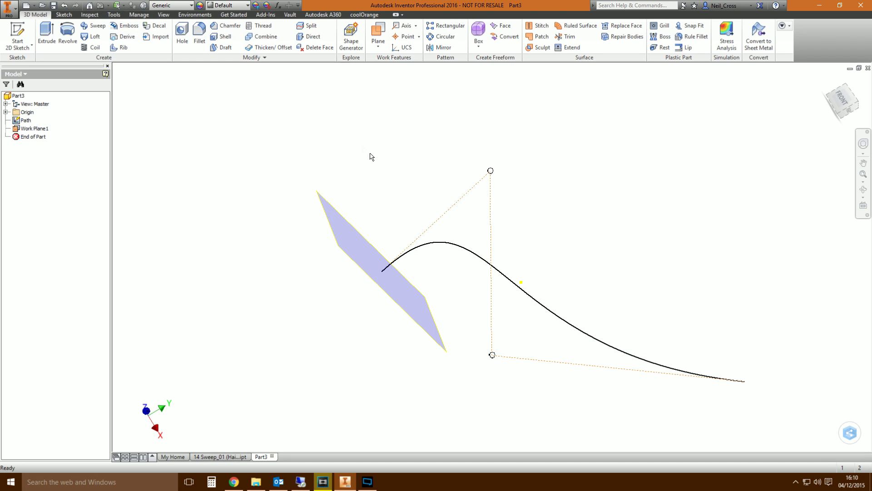
pyautogui.keyDown('shift'); pyautogui.moveTo(399, 188); pyautogui.dragTo(351, 183, button='middle'); pyautogui.keyUp('shift')
pyautogui.click(344, 241)
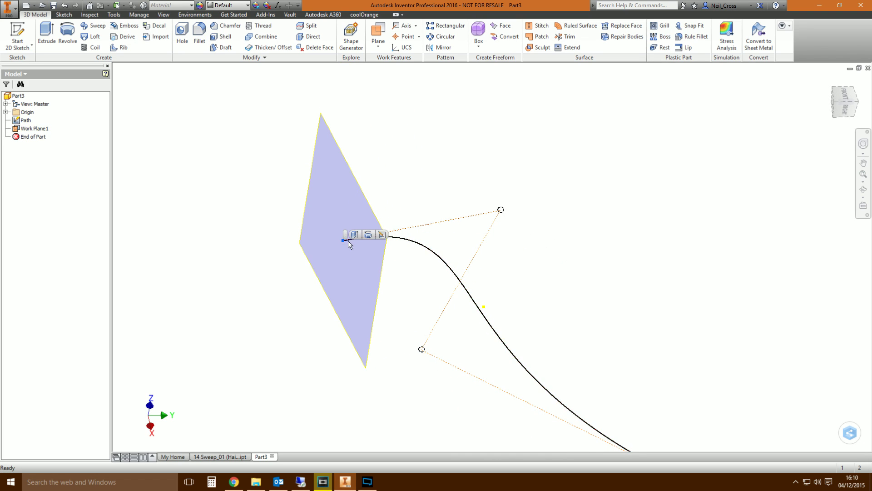
pyautogui.keyDown('shift'); pyautogui.moveTo(348, 245); pyautogui.dragTo(424, 294, button='middle'); pyautogui.keyUp('shift')
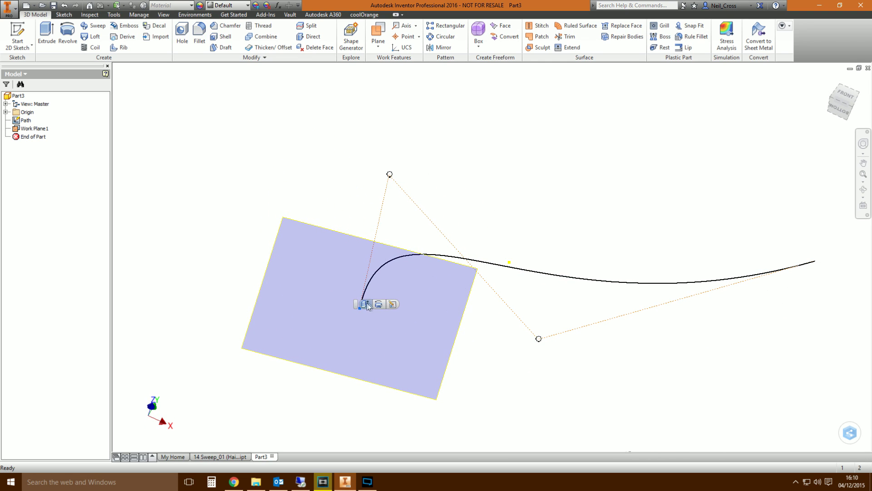
# Step: Flip the normal direction of Work Plane1 at the path start
pyautogui.click(506, 199)
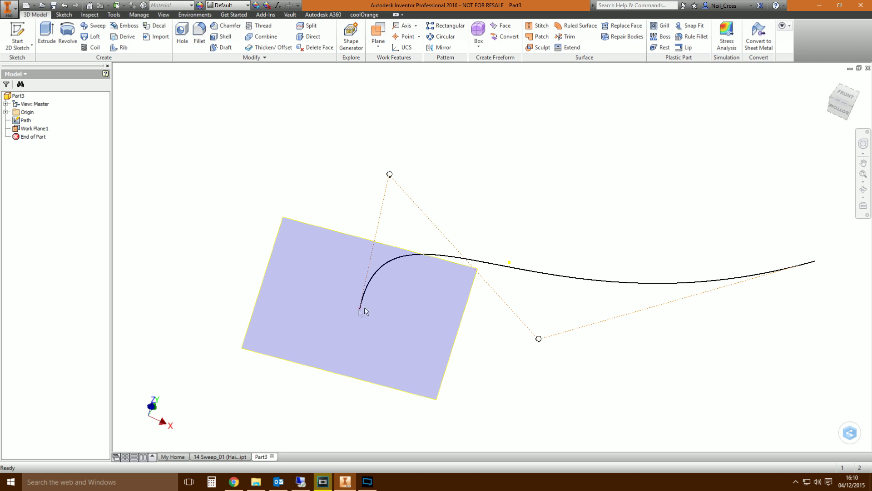
pyautogui.keyDown('shift'); pyautogui.moveTo(467, 255); pyautogui.dragTo(528, 282, button='middle'); pyautogui.keyUp('shift')
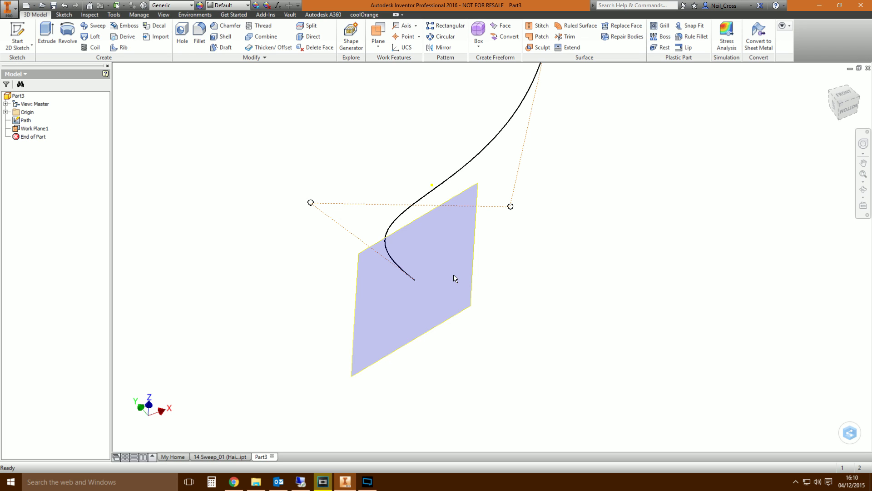
pyautogui.moveTo(455, 275)
pyautogui.keyDown('shift'); pyautogui.mouseDown(button='middle')
pyautogui.moveTo(506, 265)
pyautogui.moveTo(478, 238)
pyautogui.moveTo(456, 275)
pyautogui.mouseUp(button='middle'); pyautogui.keyUp('shift')
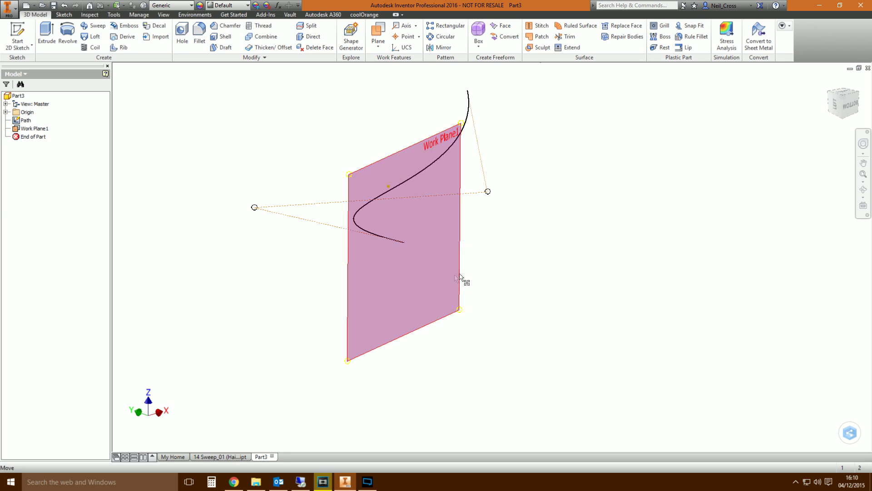
pyautogui.rightClick(459, 281)
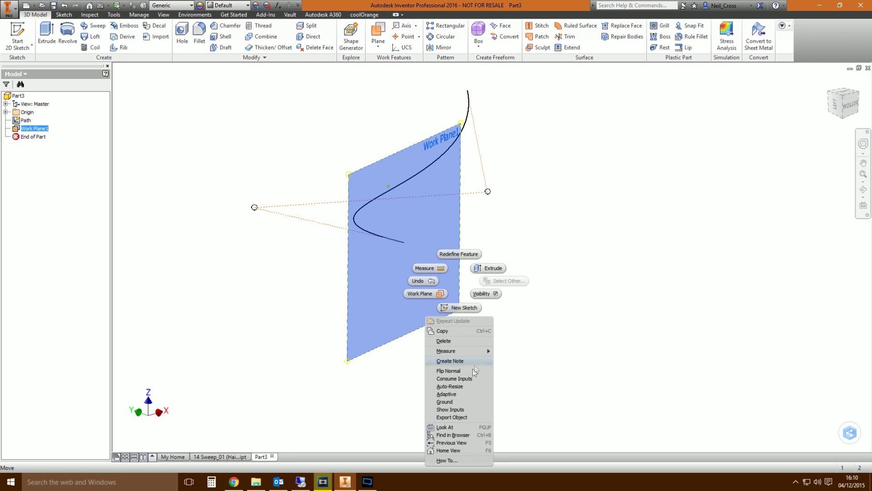
pyautogui.click(456, 370)
pyautogui.keyDown('shift'); pyautogui.moveTo(453, 364); pyautogui.dragTo(528, 281, button='middle'); pyautogui.keyUp('shift')
pyautogui.keyDown('shift'); pyautogui.moveTo(434, 226); pyautogui.dragTo(630, 259, button='middle'); pyautogui.keyUp('shift')
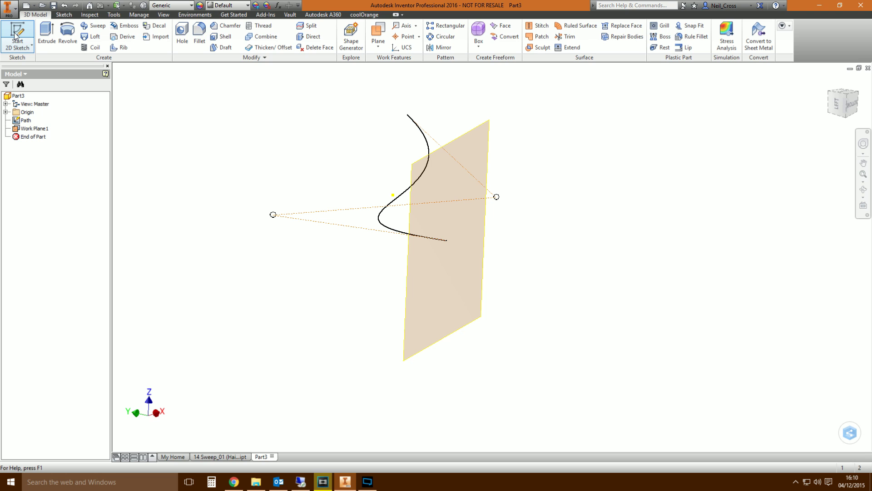
# Step: Start a sketch on Work Plane1 and project the path's start point into it
pyautogui.click(26, 42)
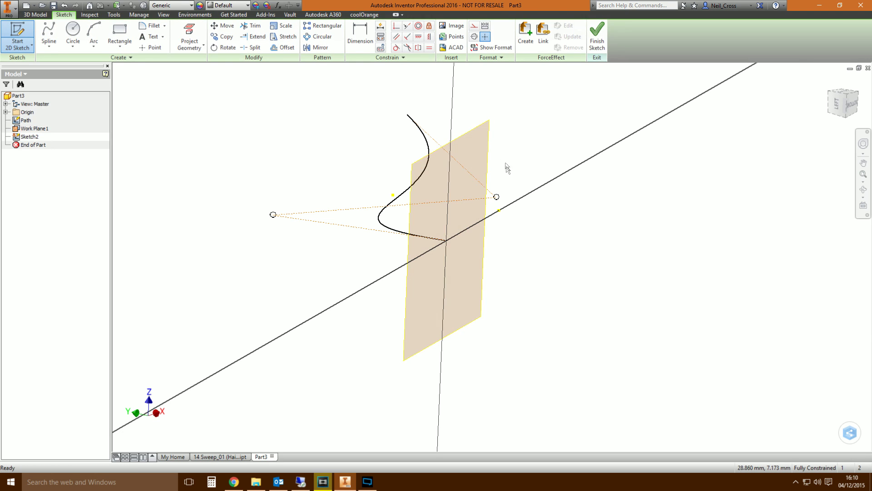
pyautogui.press('F5')
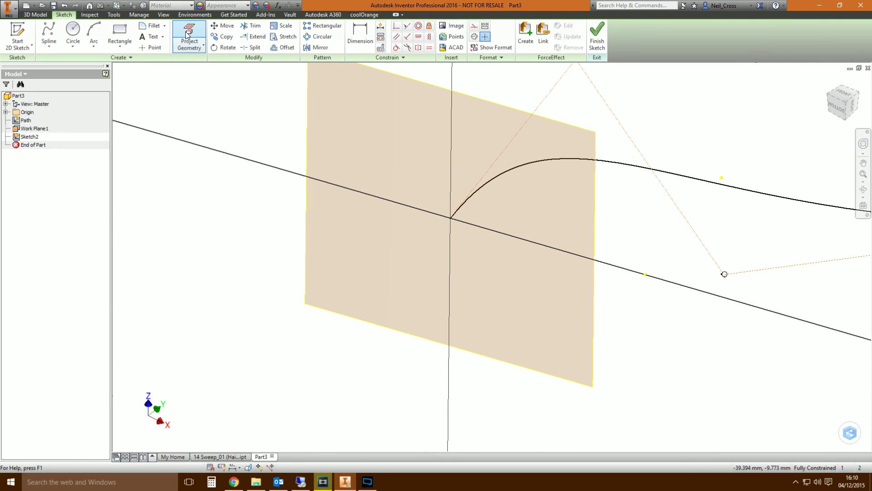
pyautogui.click(188, 32)
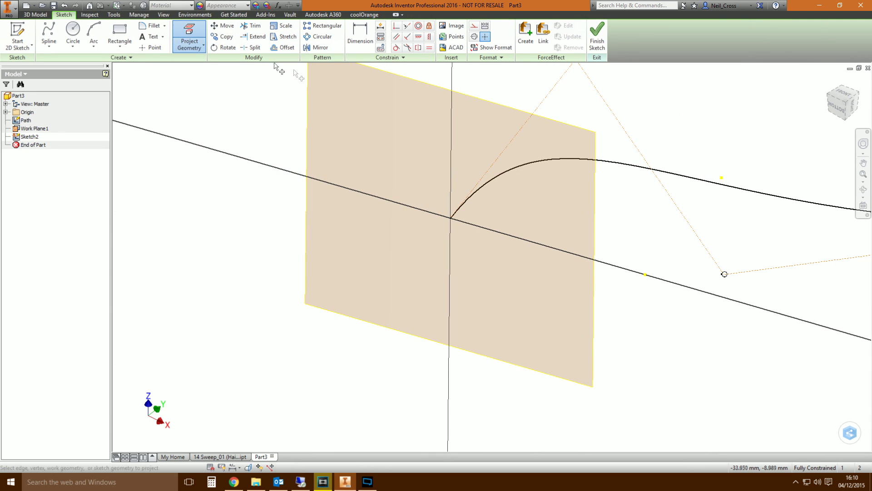
pyautogui.click(451, 218)
pyautogui.scroll(-1, 480, 268)
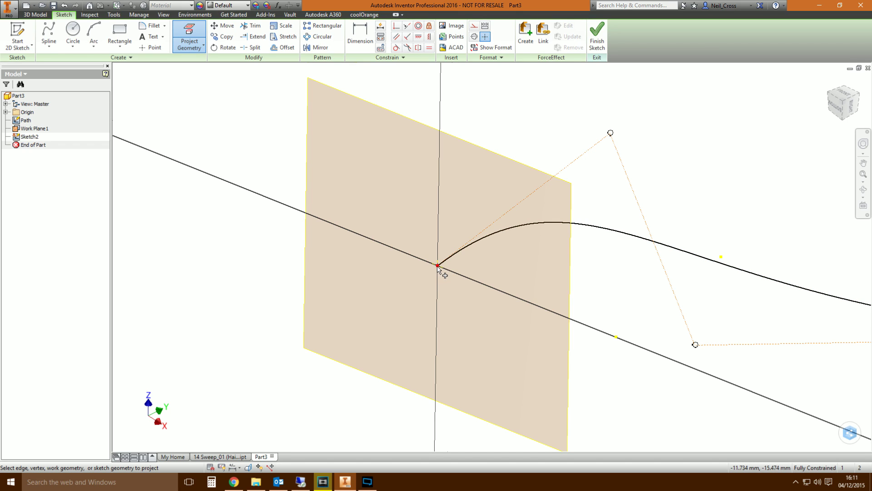
# Step: Draw a circle at the path start, dimension it to 3 mm diameter, and finish
pyautogui.press('c')
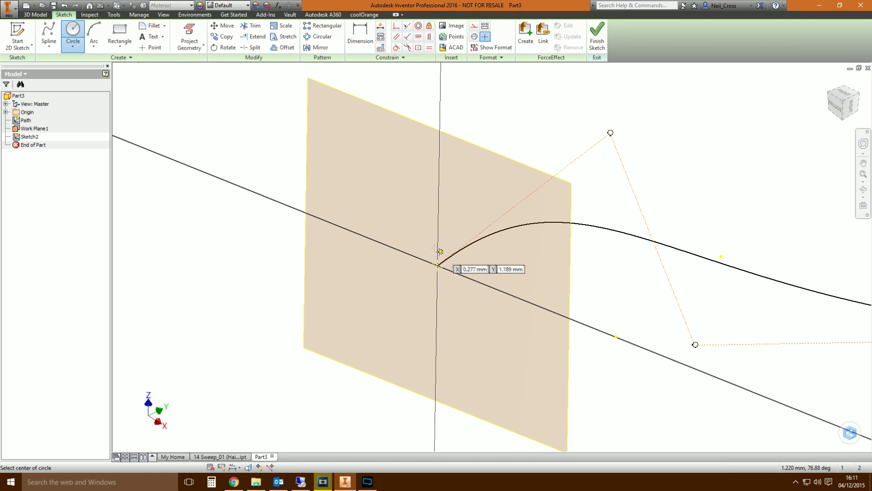
pyautogui.click(437, 265)
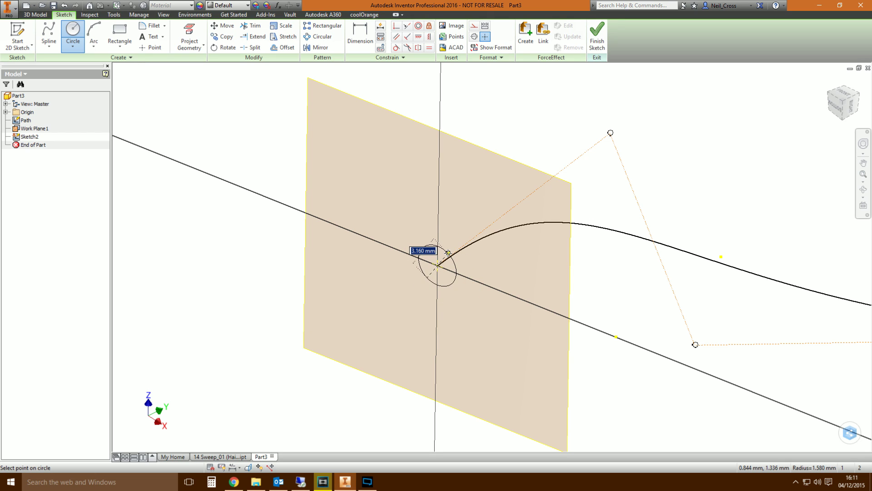
pyautogui.click(448, 253)
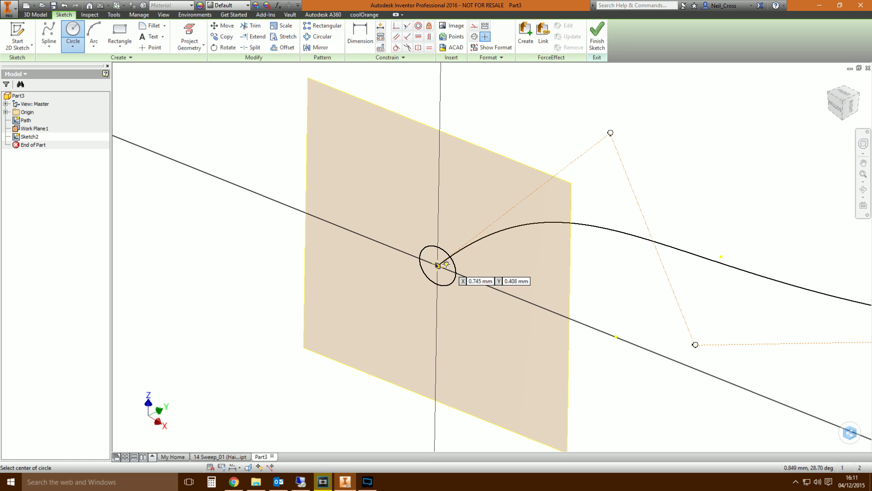
pyautogui.press('d')
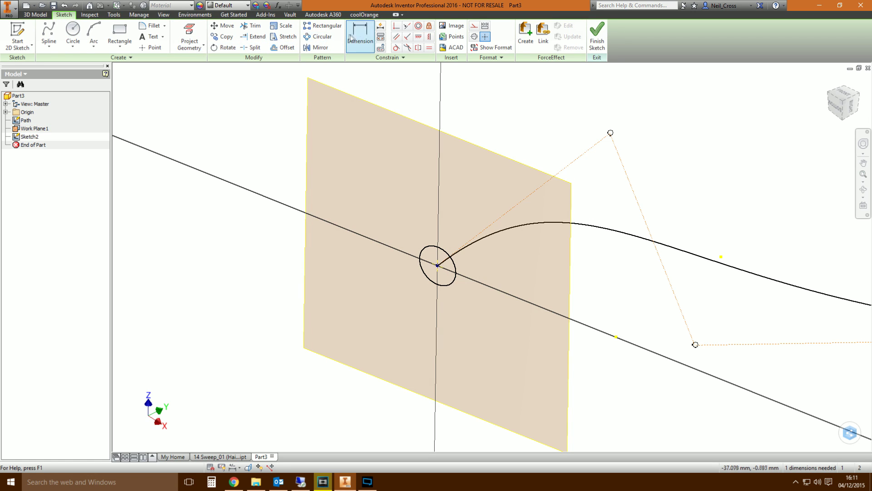
pyautogui.click(443, 249)
pyautogui.click(407, 212)
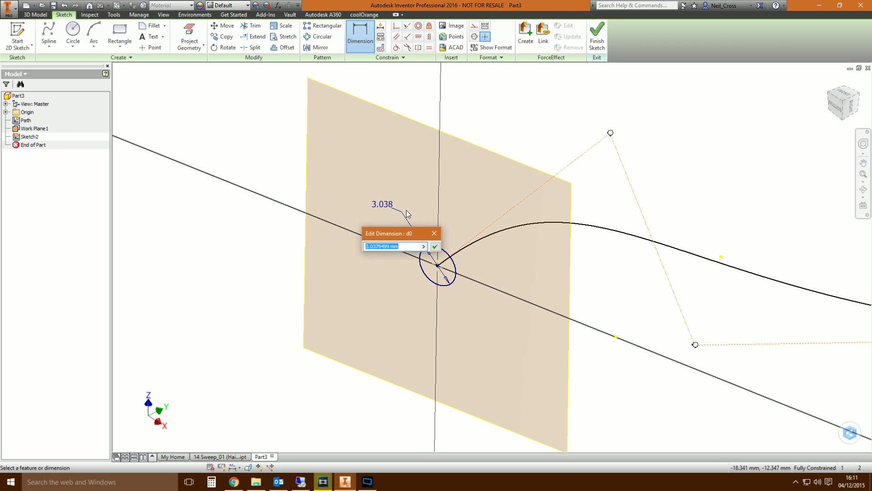
pyautogui.write('3')
pyautogui.press('Return')
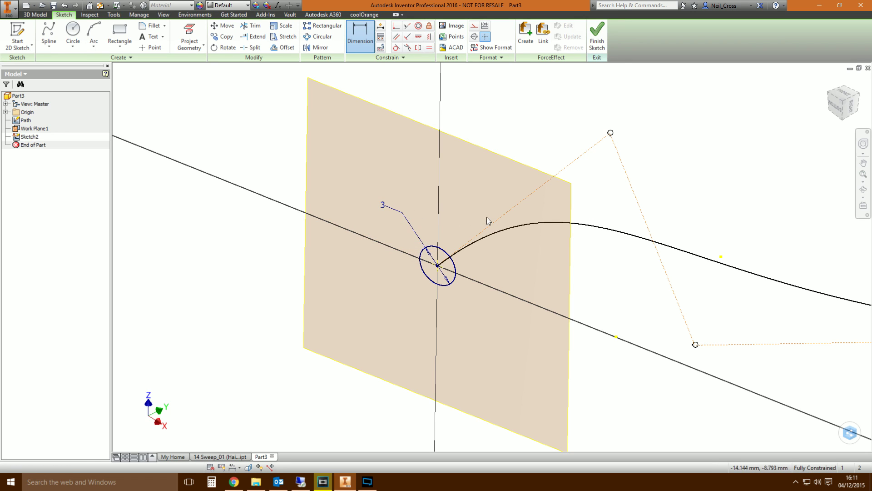
pyautogui.moveTo(487, 217)
pyautogui.keyDown('shift'); pyautogui.mouseDown(button='middle')
pyautogui.moveTo(531, 220)
pyautogui.moveTo(464, 333)
pyautogui.moveTo(406, 355)
pyautogui.mouseUp(button='middle'); pyautogui.keyUp('shift')
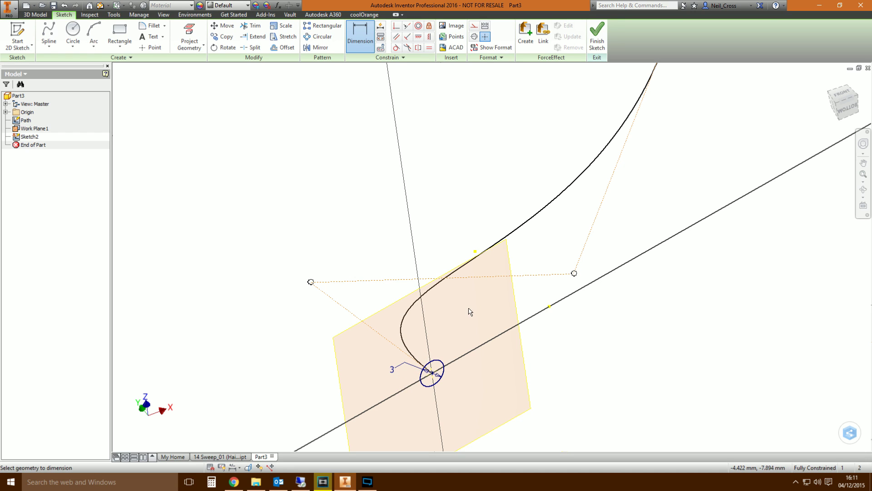
pyautogui.click(597, 39)
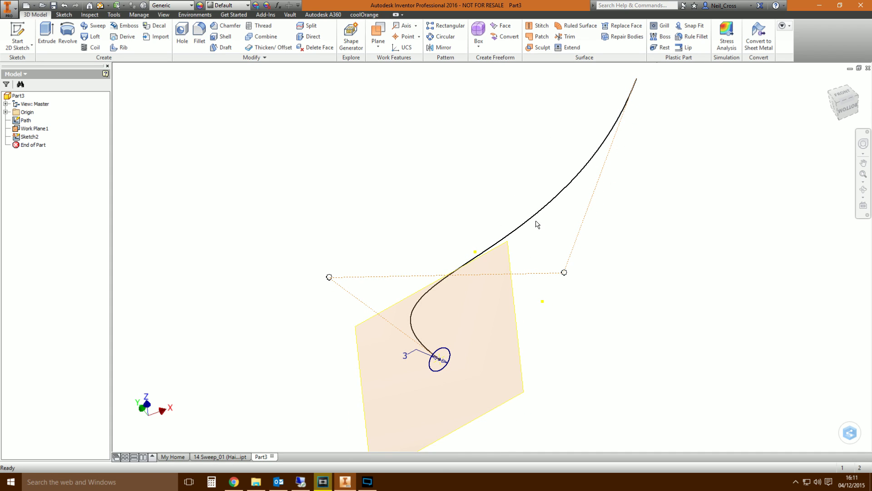
# Step: Hide Work Plane1 and start a surface sweep of the circle along Path
pyautogui.click(515, 318)
pyautogui.rightClick(515, 318)
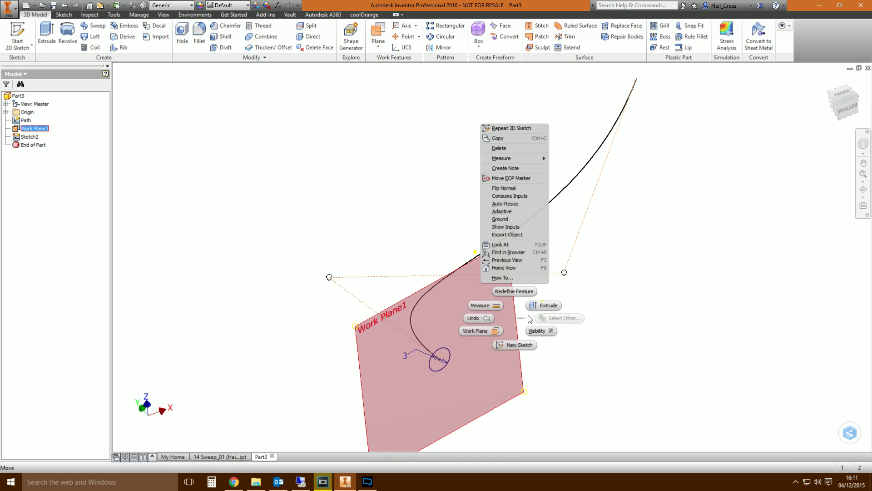
pyautogui.click(547, 334)
pyautogui.click(93, 25)
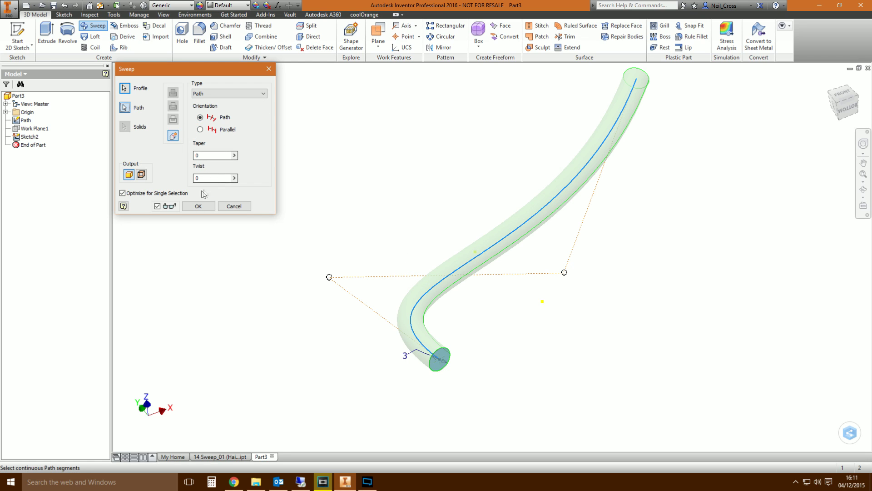
pyautogui.click(141, 174)
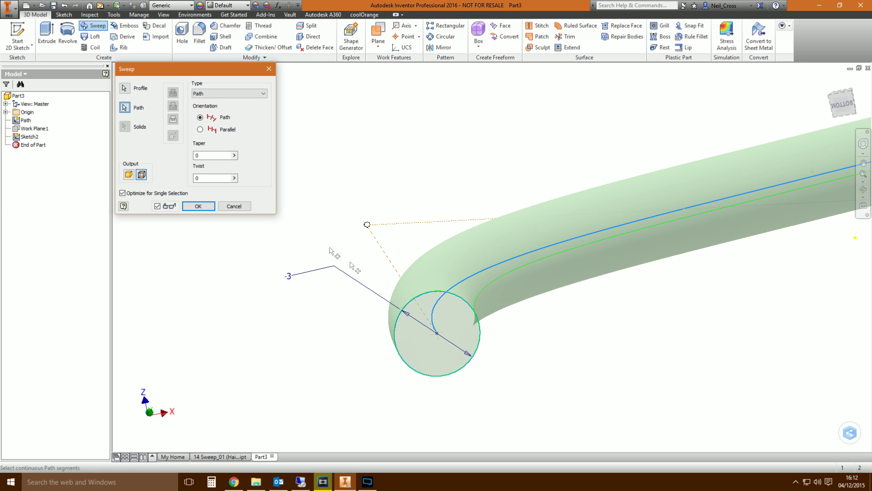
# Step: Switch the sweep to solid output and keep Path orientation after trying Parallel
pyautogui.click(129, 175)
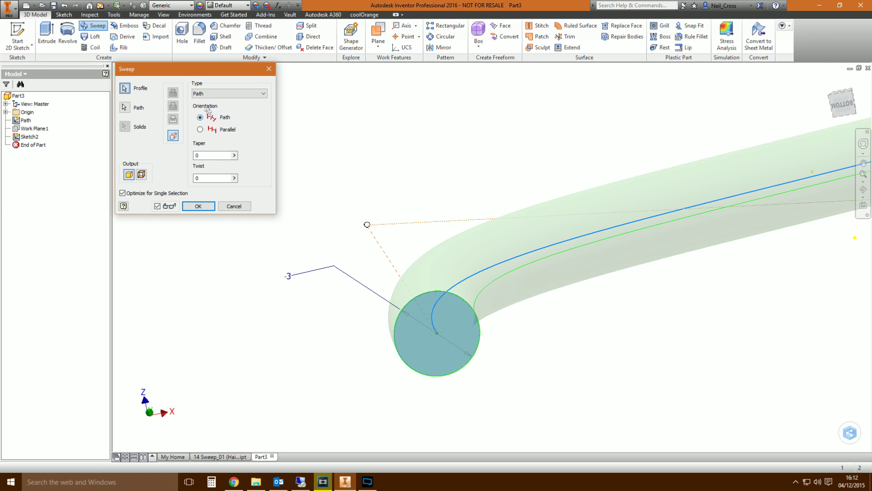
pyautogui.scroll(-5, 364, 213)
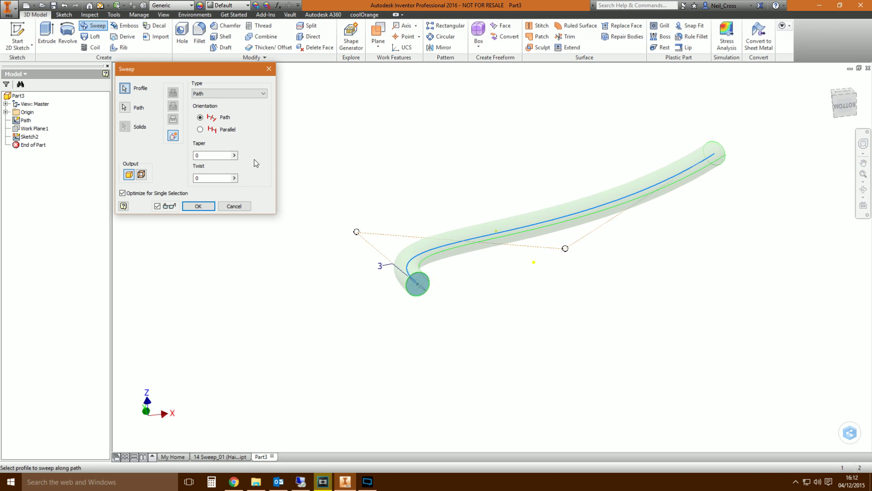
pyautogui.click(200, 129)
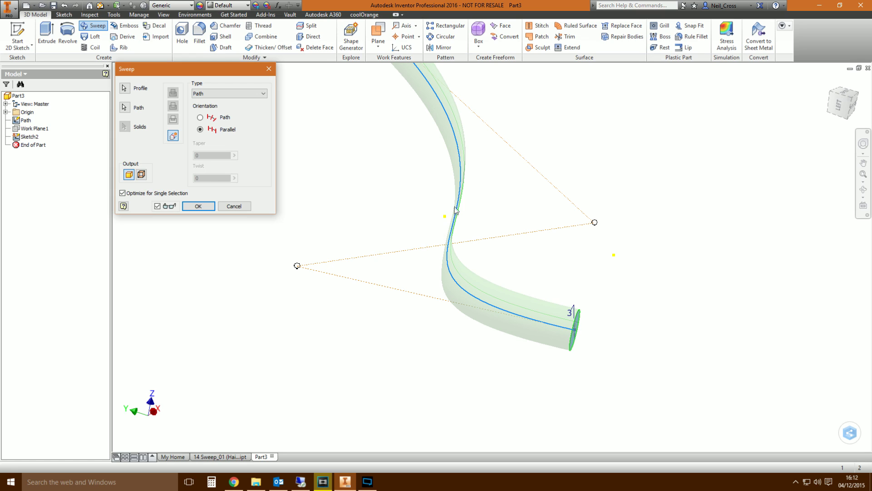
pyautogui.click(200, 117)
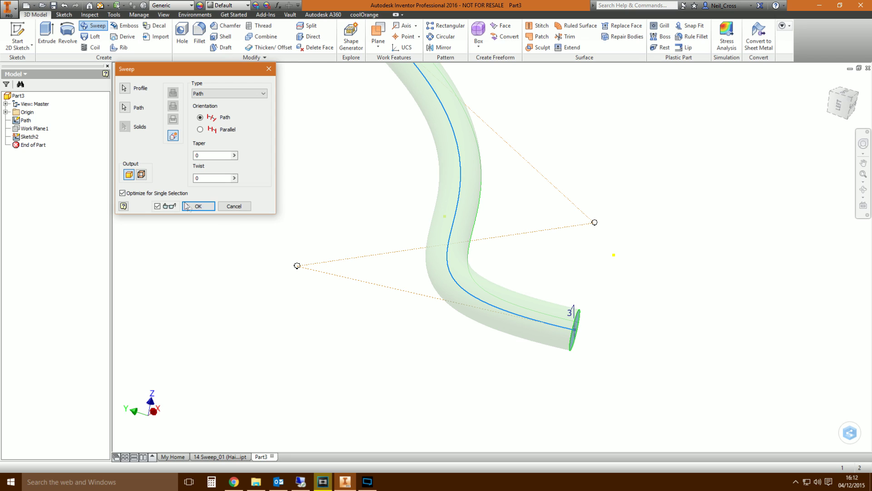
# Step: Try taper values 5 and 20, reset taper to 0, and create Sweep1
pyautogui.click(210, 155)
pyautogui.write('5')
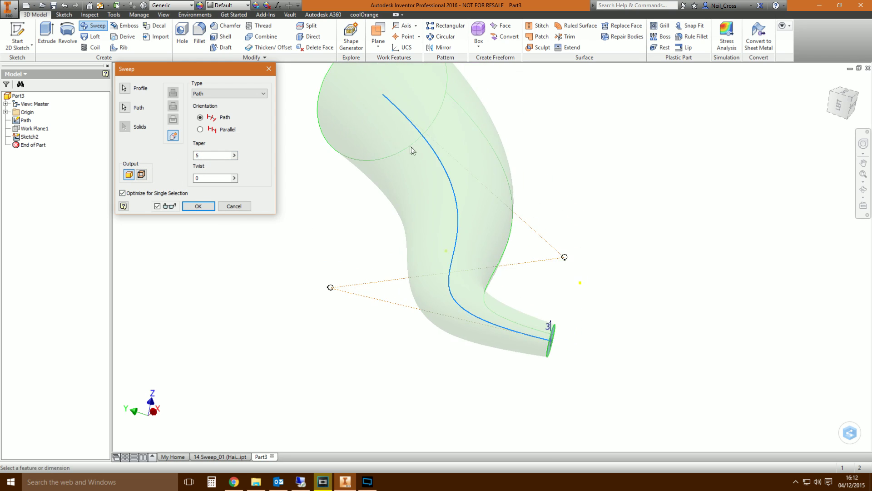
pyautogui.keyDown('shift'); pyautogui.moveTo(412, 150); pyautogui.dragTo(417, 162, button='middle'); pyautogui.keyUp('shift')
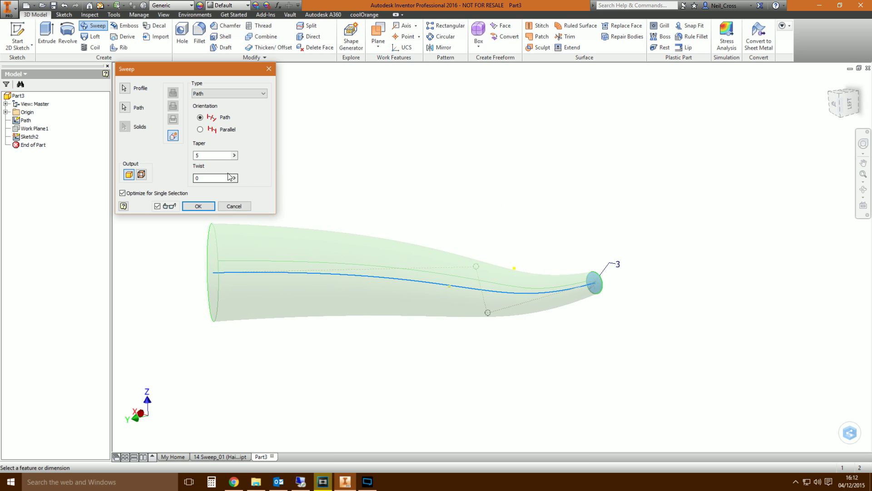
pyautogui.doubleClick(206, 156)
pyautogui.press('F6')
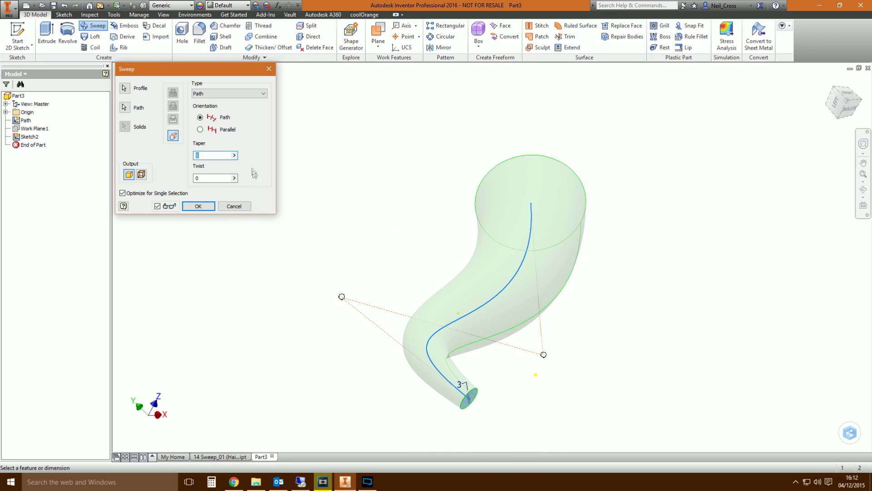
pyautogui.write('2')
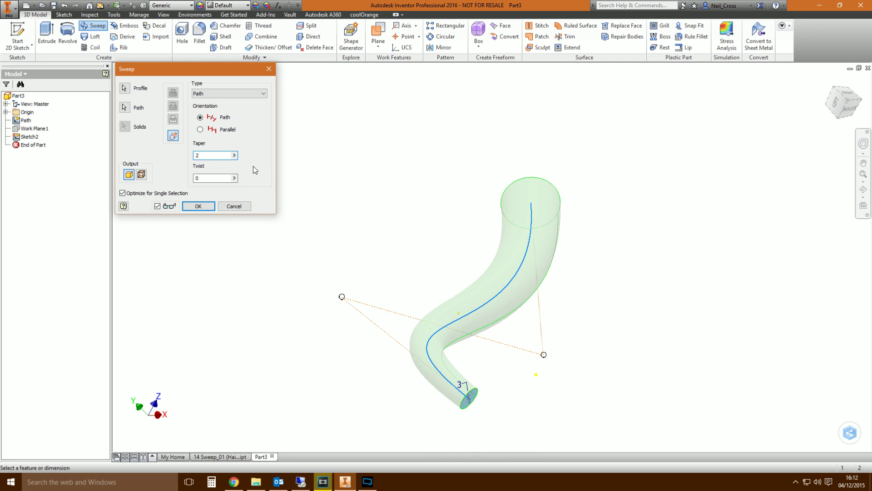
pyautogui.write('0')
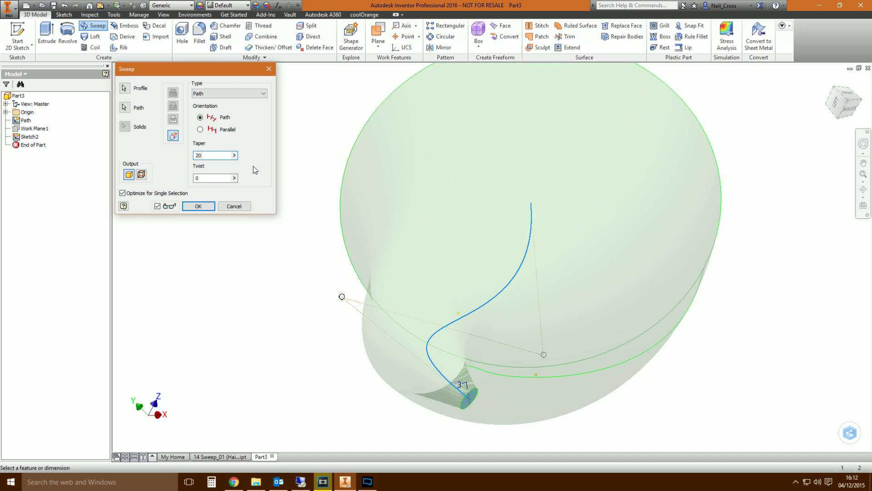
pyautogui.press('BackSpace')
pyautogui.press('BackSpace')
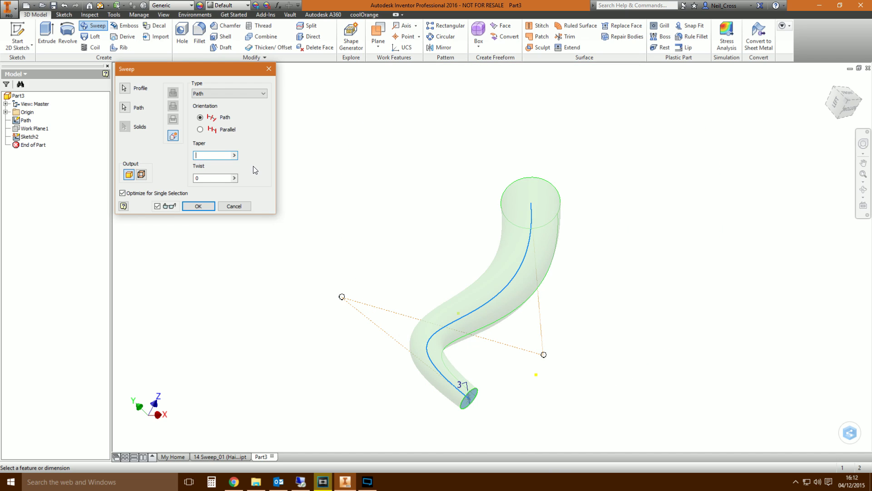
pyautogui.write('0')
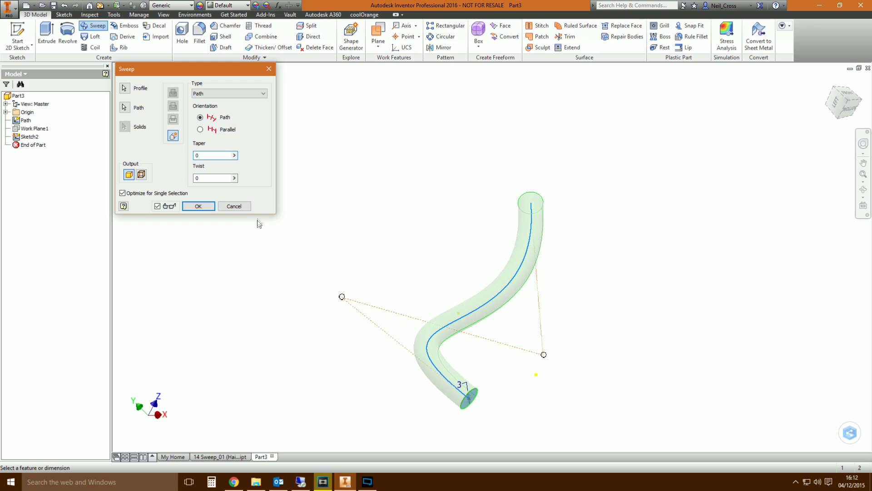
pyautogui.click(200, 206)
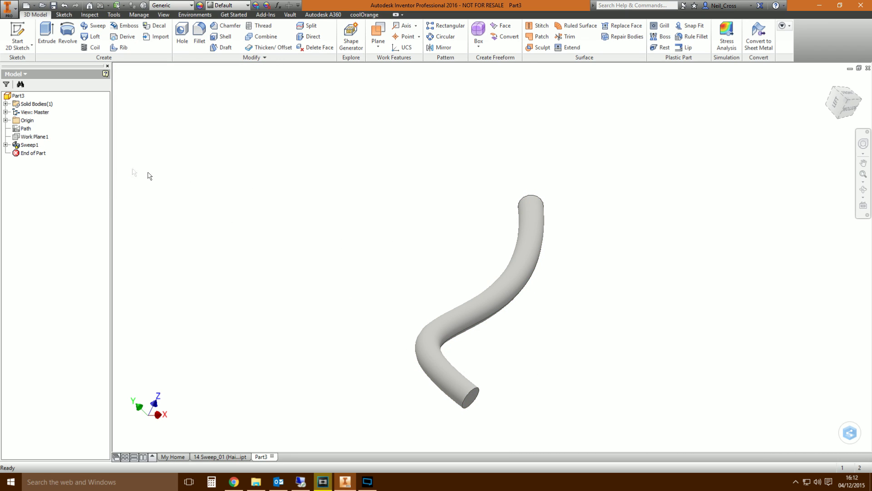
# Step: Edit the Path sketch under Sweep1, dragging both spline ends outward, and rebuild the tube
pyautogui.click(29, 145)
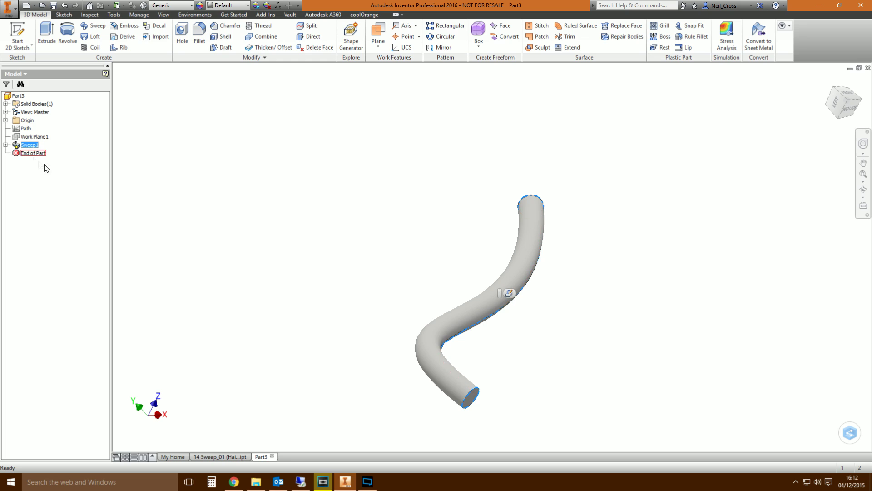
pyautogui.click(6, 145)
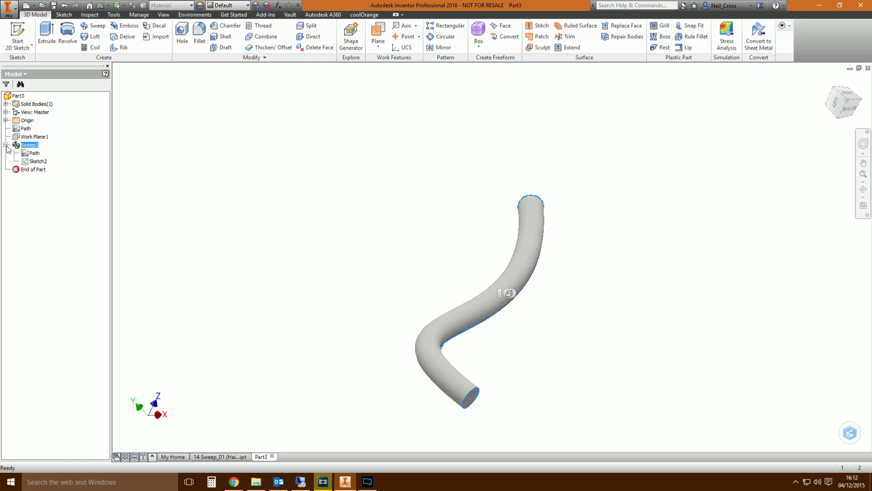
pyautogui.doubleClick(33, 153)
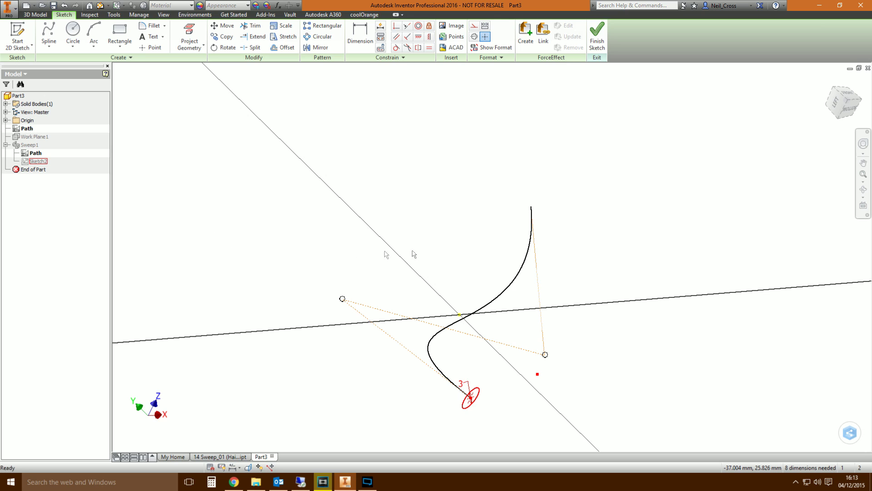
pyautogui.moveTo(465, 390); pyautogui.dragTo(226, 199)
pyautogui.moveTo(528, 210); pyautogui.dragTo(803, 188)
pyautogui.click(597, 39)
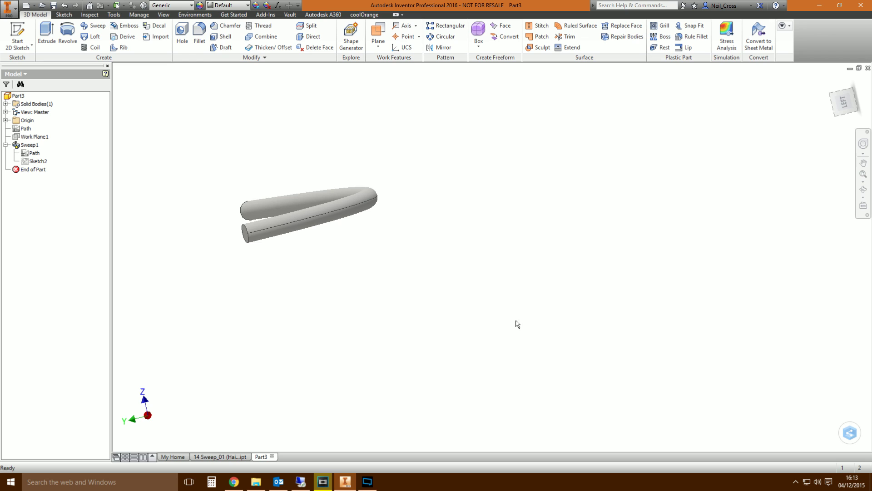
# Step: Re-edit Path, moving both spline endpoints right and up, and update the tube
pyautogui.scroll(-1, 499, 318)
pyautogui.keyDown('shift'); pyautogui.moveTo(231, 241); pyautogui.dragTo(549, 206, button='middle'); pyautogui.keyUp('shift')
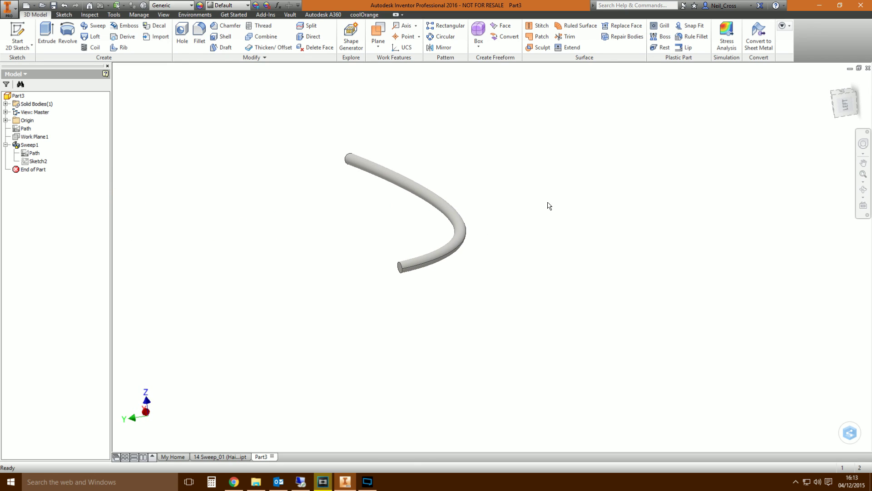
pyautogui.click(34, 155)
pyautogui.doubleClick(27, 155)
pyautogui.moveTo(400, 267); pyautogui.dragTo(608, 274)
pyautogui.moveTo(353, 159); pyautogui.dragTo(577, 132)
pyautogui.click(597, 40)
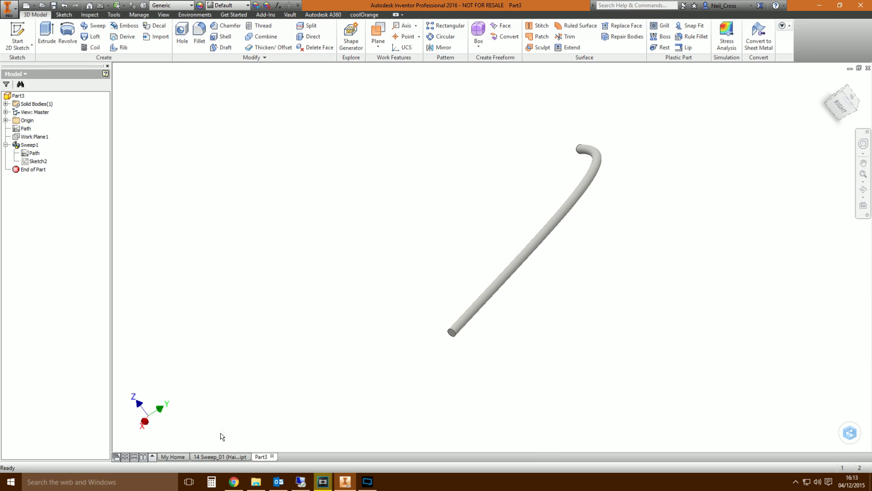
# Step: In the Hairdryer part, sweep the ellipse profile along the straight centre line
pyautogui.click(219, 457)
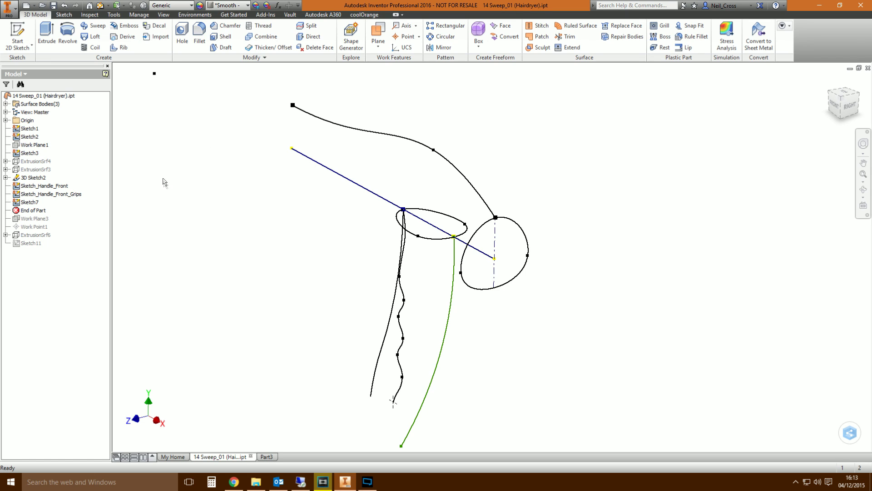
pyautogui.click(93, 25)
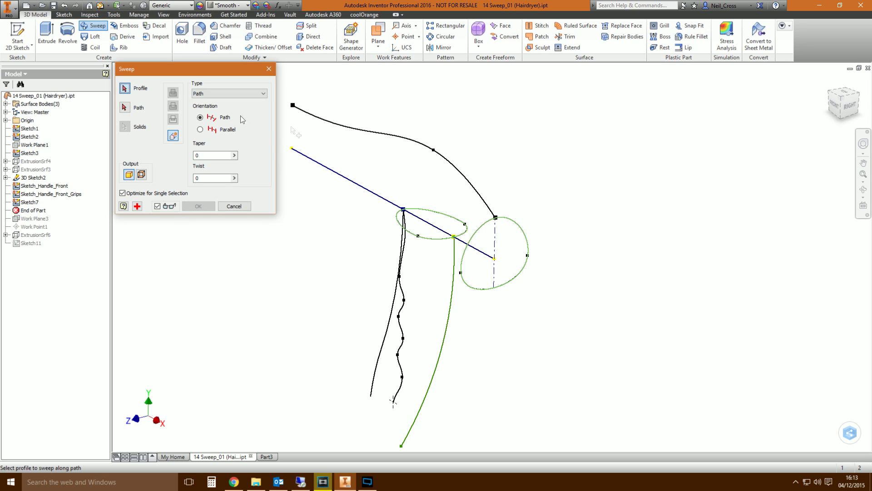
pyautogui.click(527, 237)
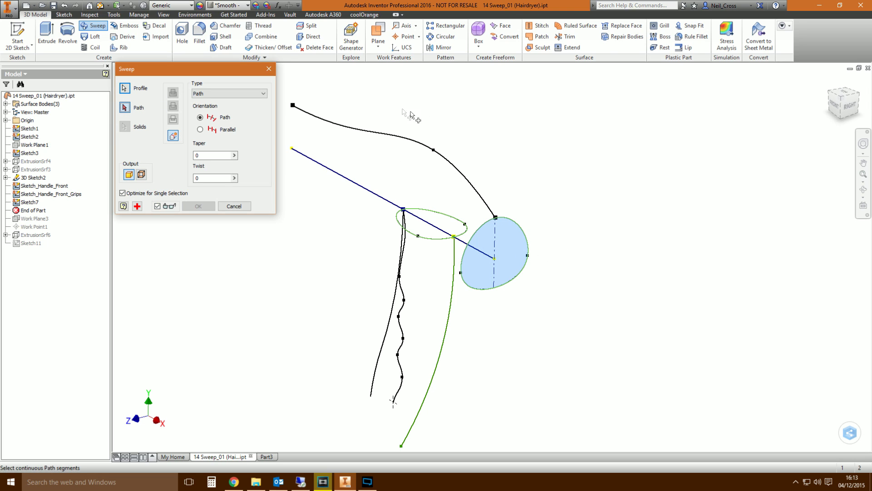
pyautogui.click(345, 178)
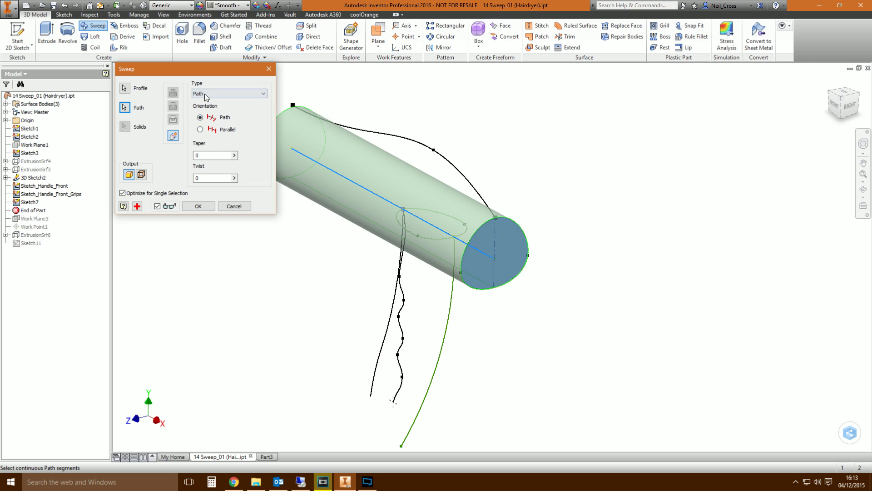
pyautogui.click(225, 97)
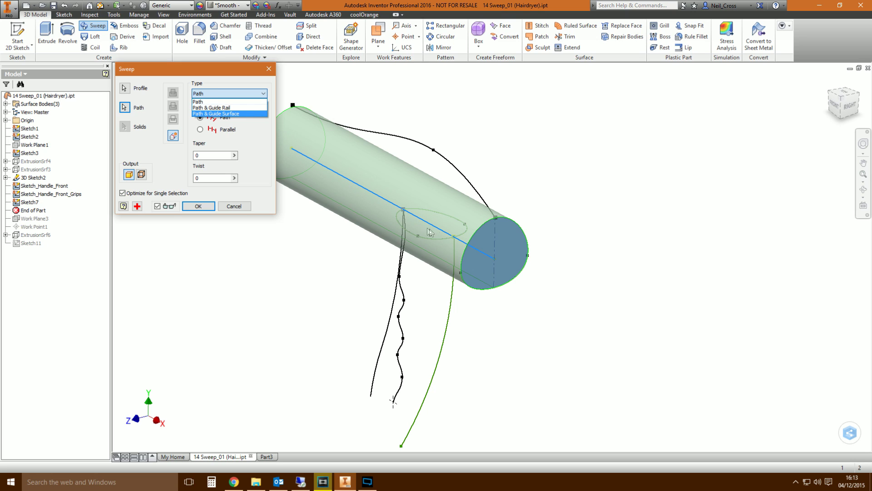
# Step: Set the body sweep to Path & Guide Rail with the upper curve as guide rail
pyautogui.click(220, 108)
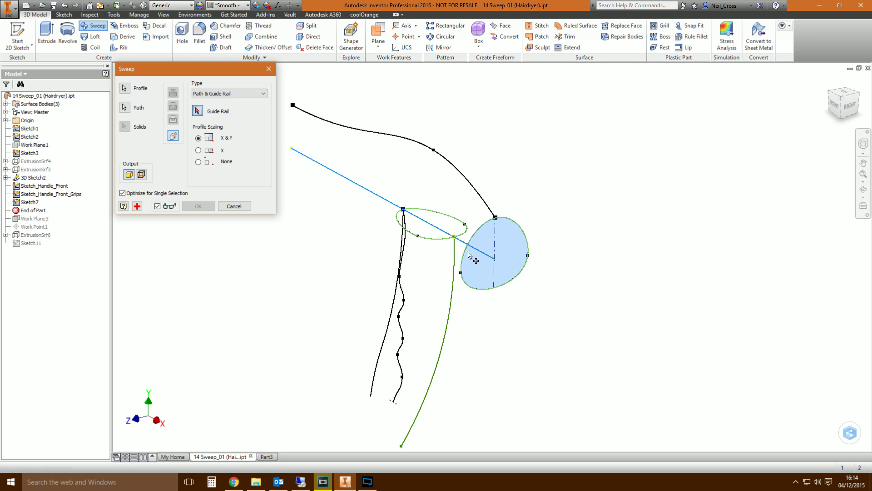
pyautogui.click(450, 166)
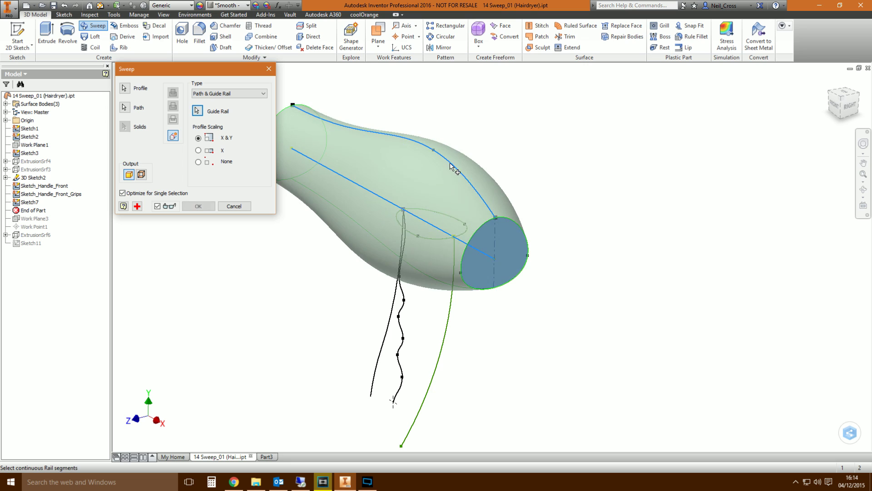
pyautogui.press('F5')
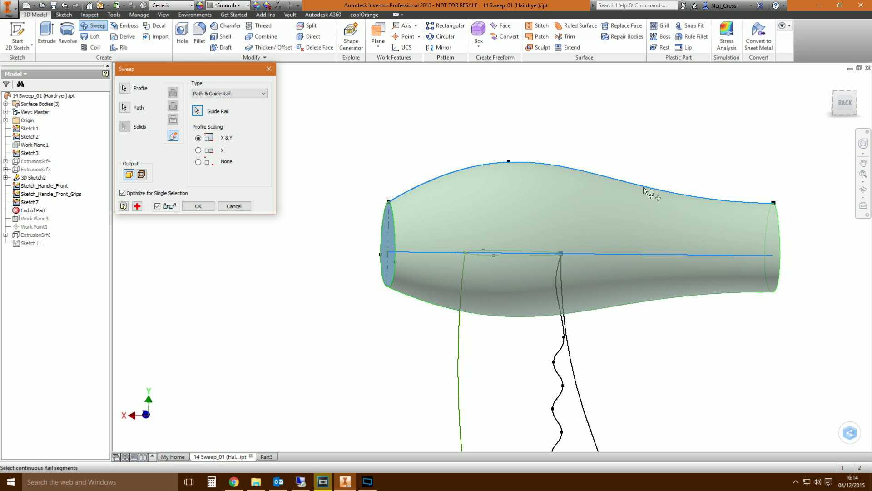
pyautogui.keyDown('shift'); pyautogui.moveTo(779, 218); pyautogui.dragTo(637, 247, button='middle'); pyautogui.keyUp('shift')
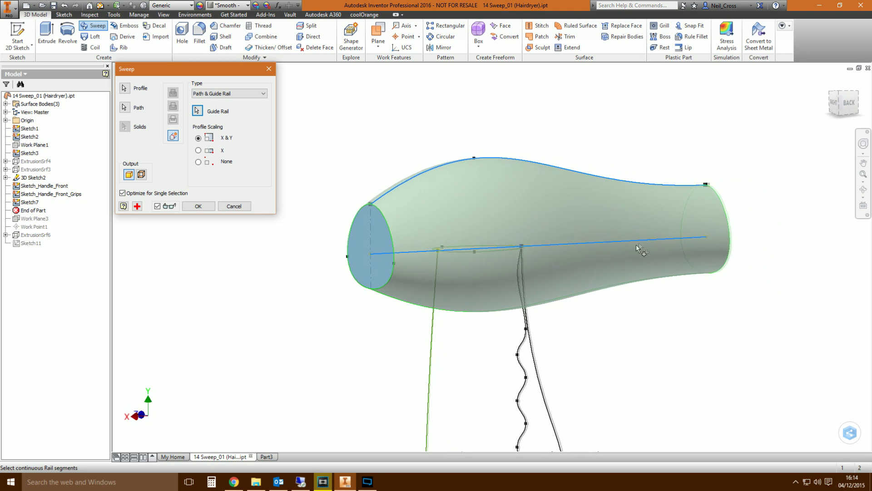
pyautogui.press('F5')
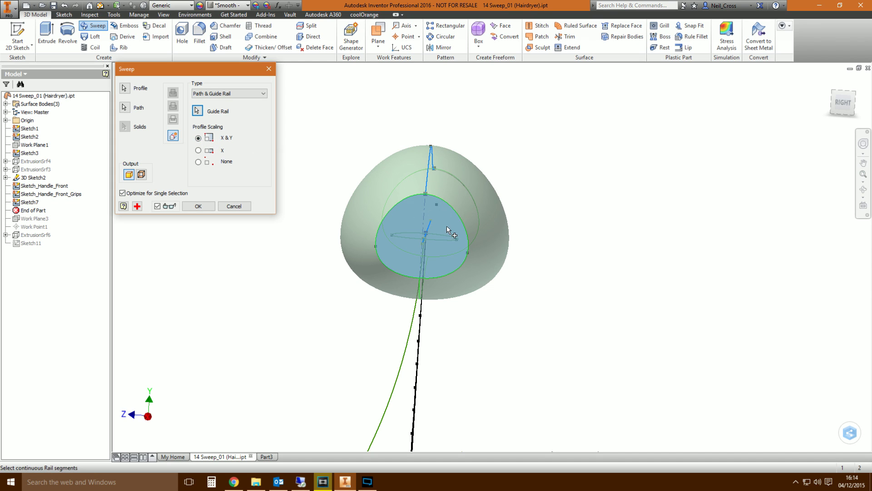
# Step: Compare X and None profile scaling, then keep X & Y and create the body sweep
pyautogui.click(199, 150)
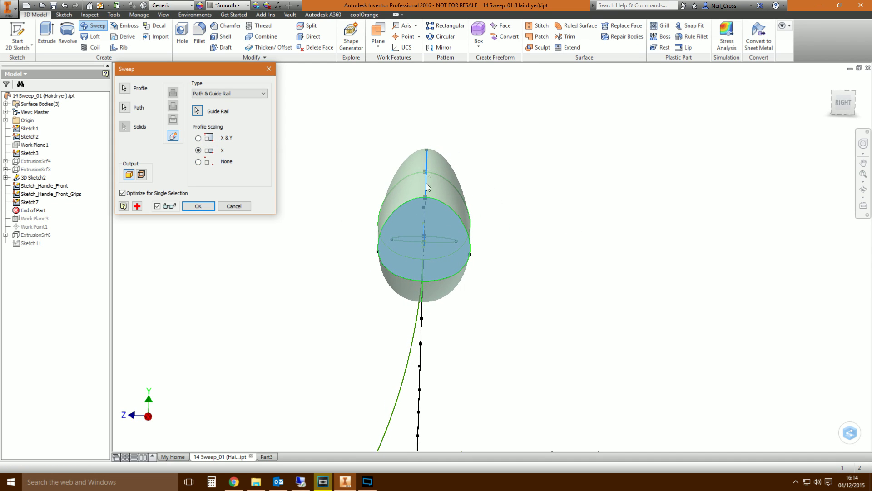
pyautogui.click(198, 162)
pyautogui.click(198, 138)
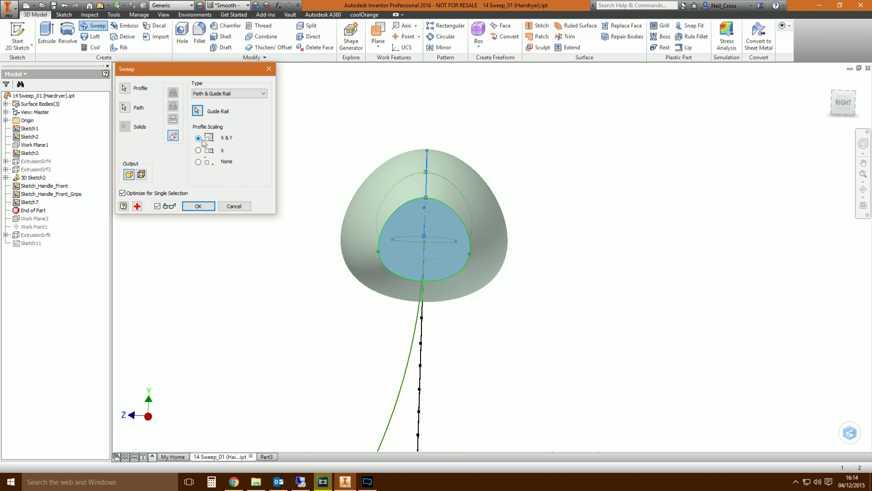
pyautogui.click(198, 206)
pyautogui.press('F6')
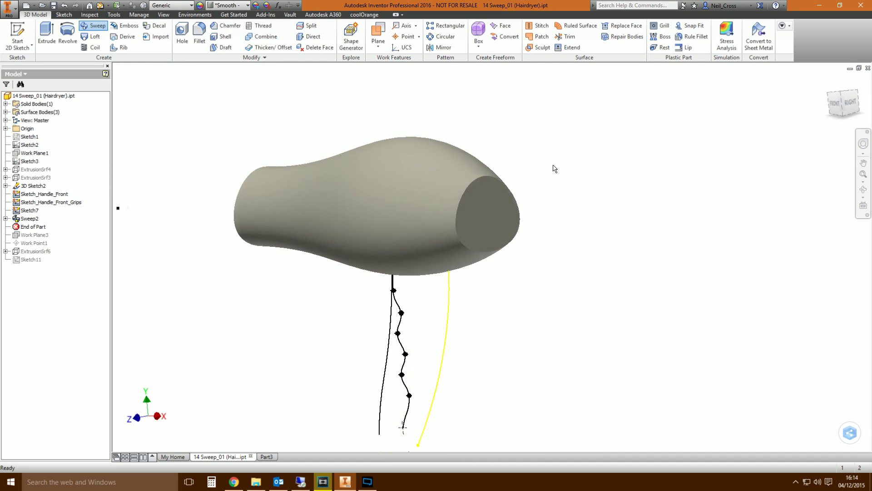
pyautogui.keyDown('shift'); pyautogui.moveTo(555, 168); pyautogui.dragTo(470, 220, button='middle'); pyautogui.keyUp('shift')
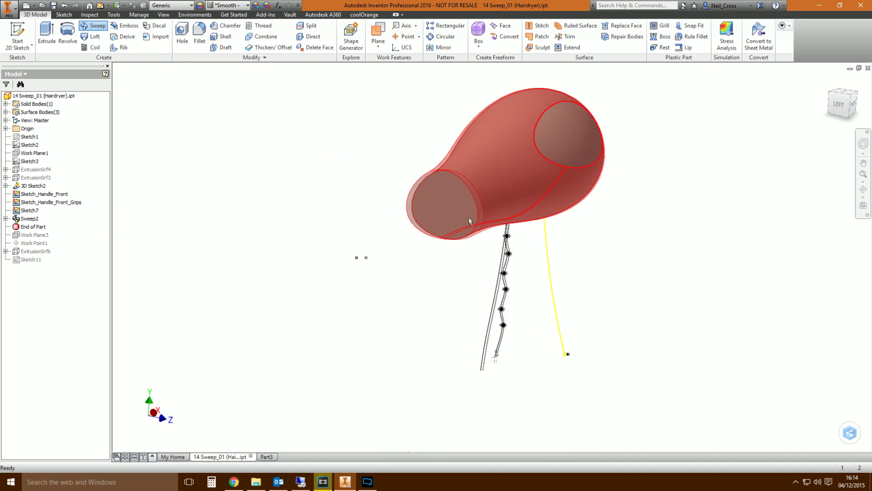
pyautogui.press('F6')
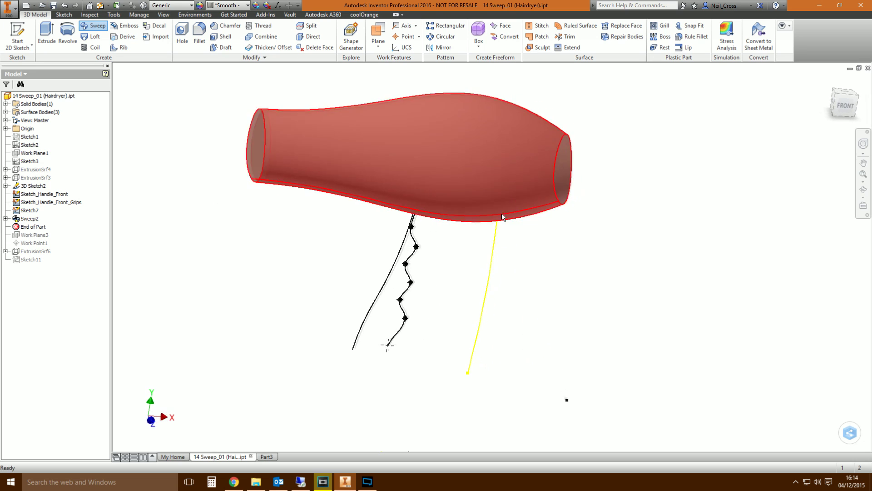
pyautogui.moveTo(503, 217)
pyautogui.keyDown('shift'); pyautogui.mouseDown(button='middle')
pyautogui.moveTo(420, 206)
pyautogui.moveTo(373, 162)
pyautogui.moveTo(216, 230)
pyautogui.mouseUp(button='middle'); pyautogui.keyUp('shift')
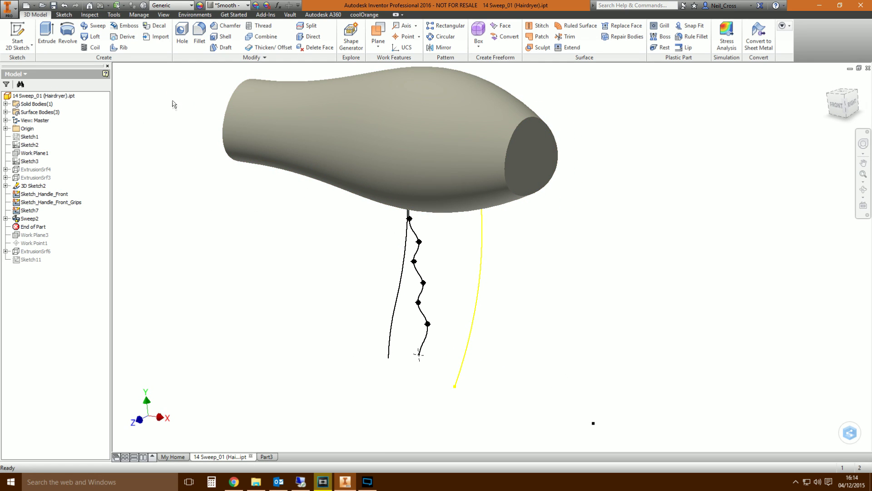
pyautogui.click(94, 25)
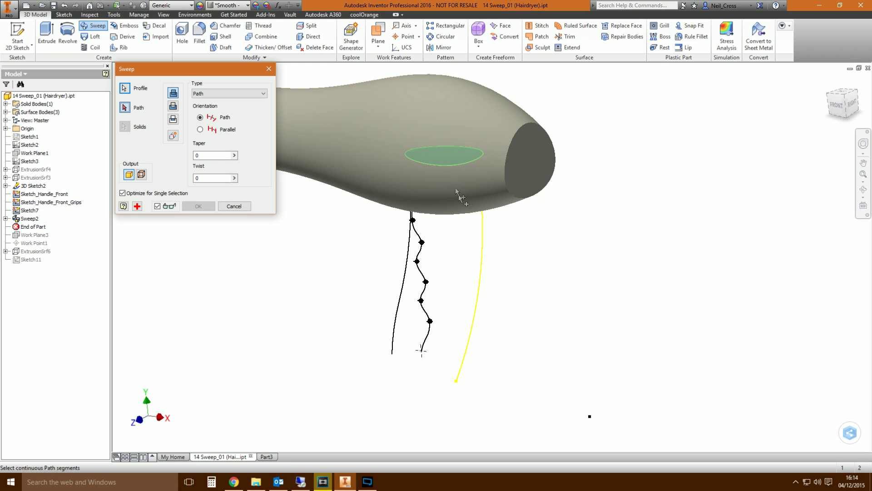
# Step: Sweep the grip along the yellow curve using Path & Guide Rail with the wavy curve as rail
pyautogui.click(481, 236)
pyautogui.click(214, 95)
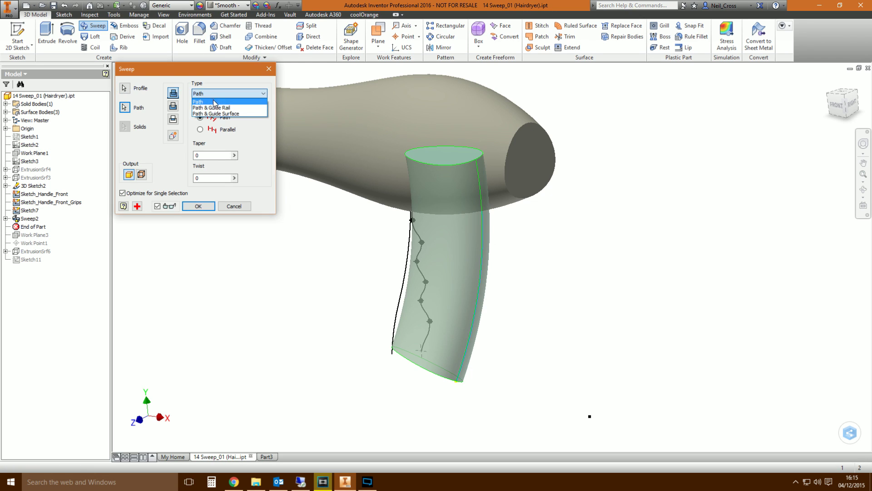
pyautogui.click(213, 108)
pyautogui.click(414, 233)
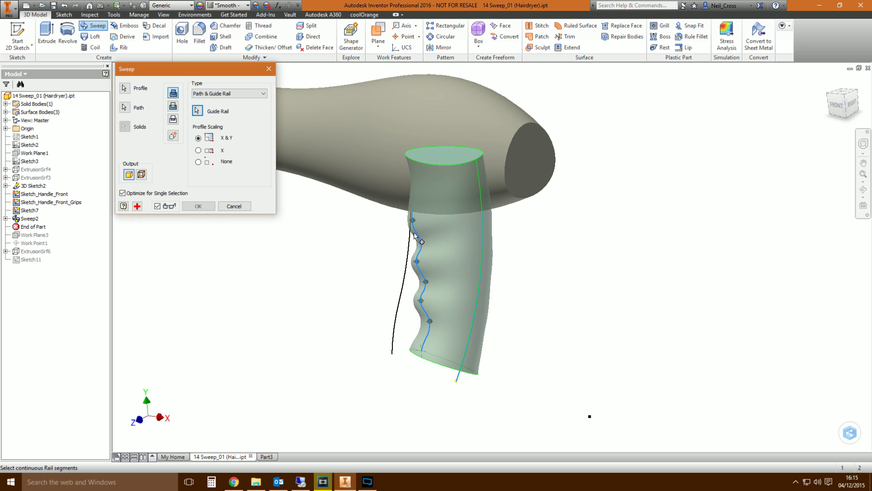
pyautogui.scroll(5, 454, 264)
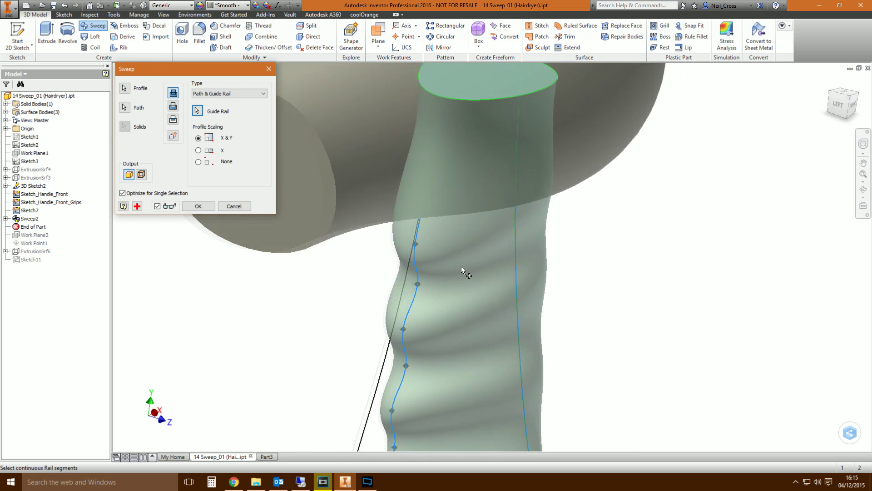
pyautogui.scroll(-3, 462, 266)
pyautogui.click(198, 206)
pyautogui.scroll(-2, 363, 235)
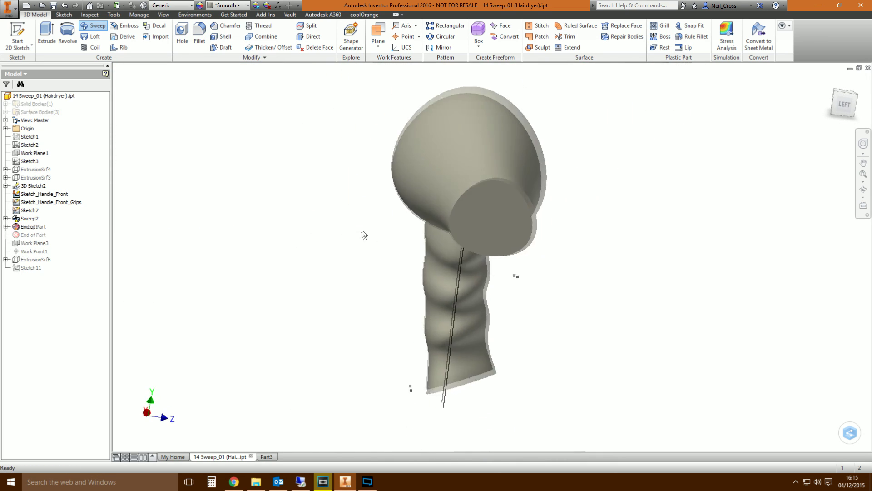
pyautogui.keyDown('shift'); pyautogui.moveTo(384, 243); pyautogui.dragTo(341, 223, button='middle'); pyautogui.keyUp('shift')
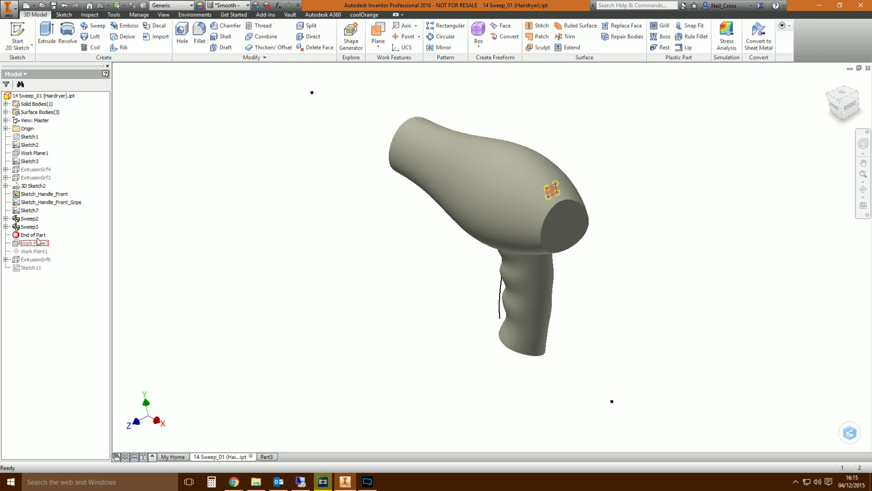
# Step: Move the End of Part marker below Sketch11 and inspect ExtrusionSrf6 cutting through the body
pyautogui.moveTo(34, 235)
pyautogui.mouseDown()
pyautogui.moveTo(35, 268)
pyautogui.moveTo(45, 268)
pyautogui.mouseUp()
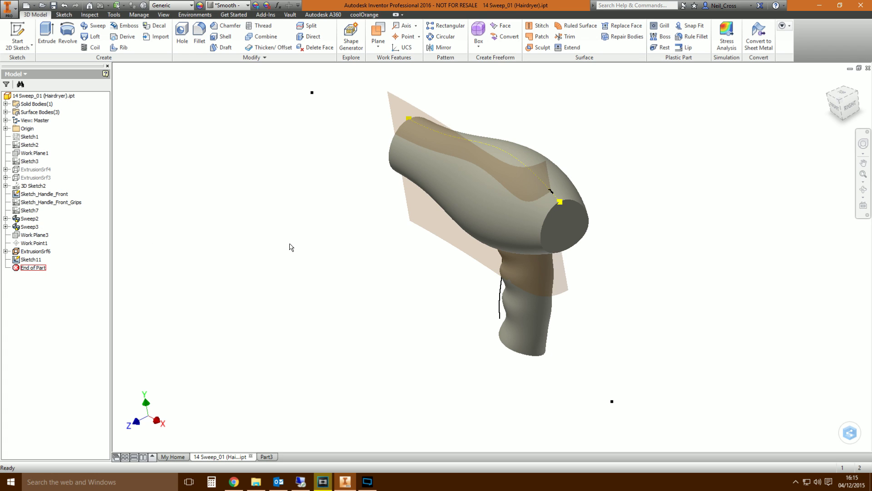
pyautogui.keyDown('shift'); pyautogui.moveTo(327, 253); pyautogui.dragTo(520, 146, button='middle'); pyautogui.keyUp('shift')
pyautogui.scroll(5, 501, 156)
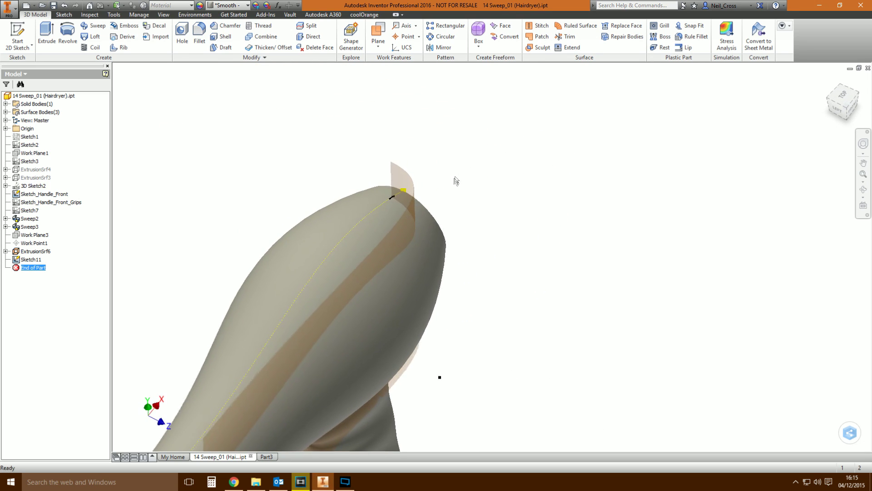
pyautogui.scroll(2, 409, 186)
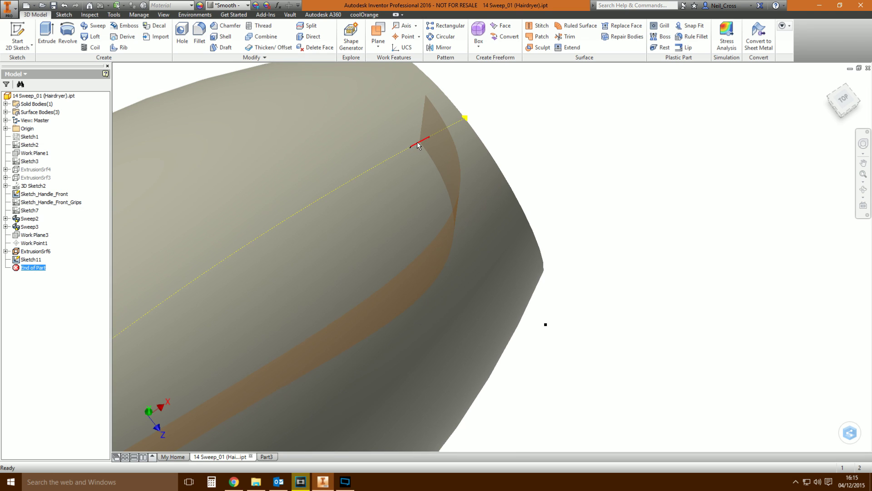
pyautogui.scroll(-2, 417, 152)
pyautogui.scroll(-4, 417, 154)
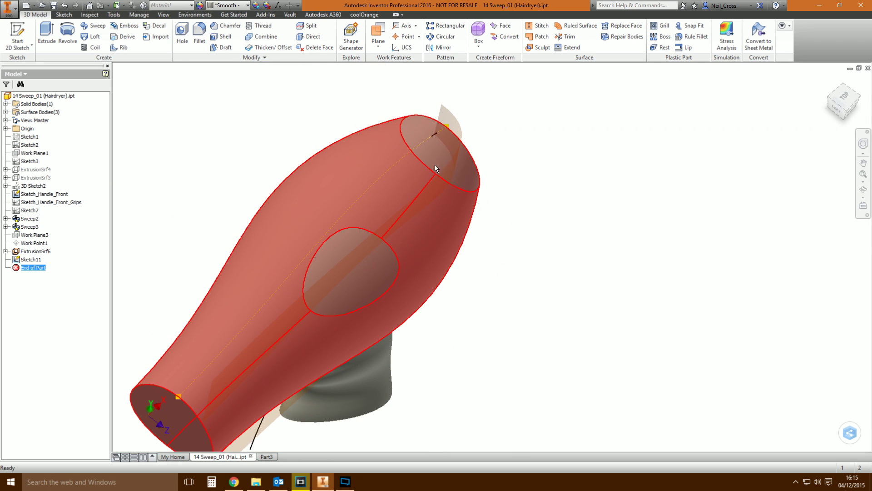
pyautogui.click(463, 202)
pyautogui.keyDown('shift'); pyautogui.moveTo(463, 202); pyautogui.dragTo(482, 200, button='middle'); pyautogui.keyUp('shift')
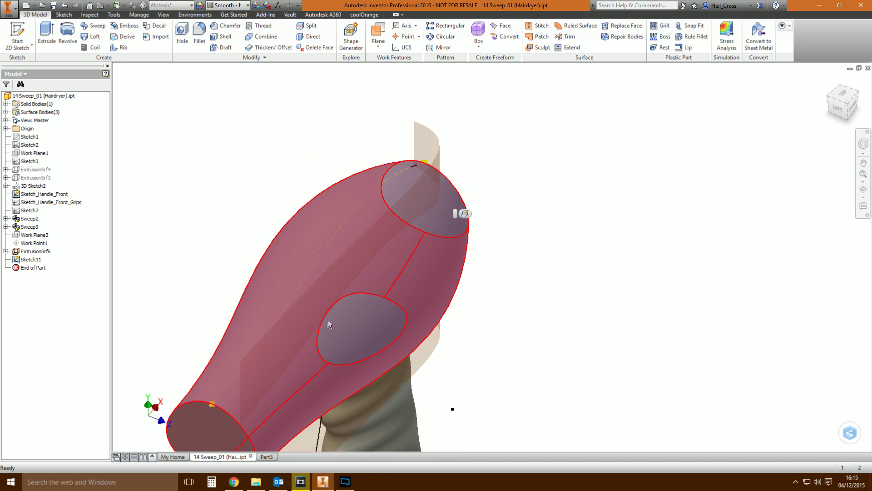
pyautogui.click(285, 125)
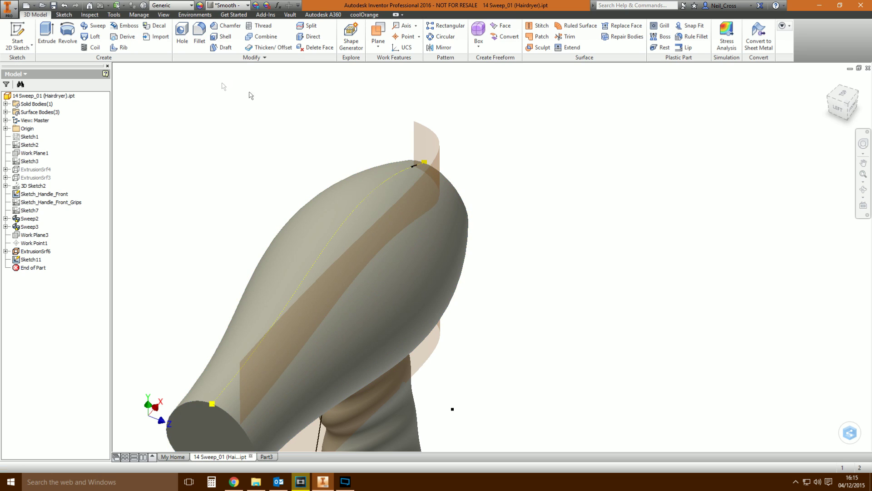
# Step: Create a 3D sketch with an intersection curve between the hairdryer body and ExtrusionSrf6
pyautogui.click(17, 48)
pyautogui.click(151, 36)
pyautogui.click(436, 235)
pyautogui.click(430, 200)
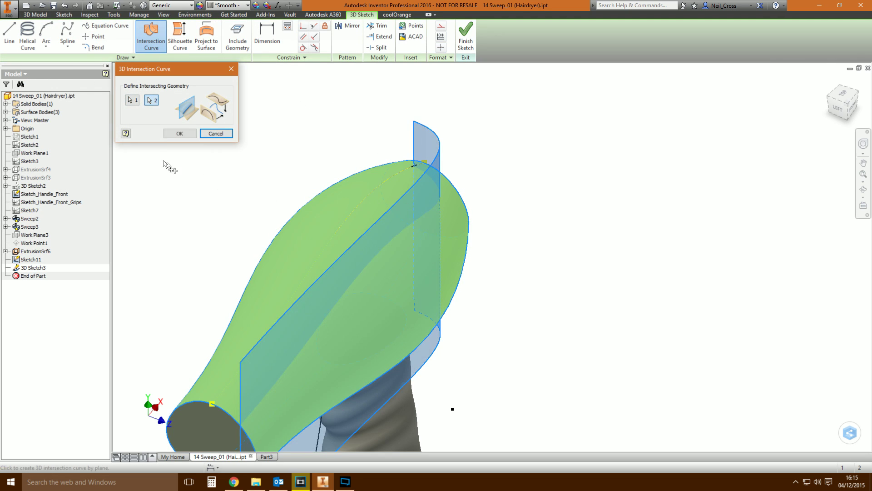
pyautogui.click(191, 133)
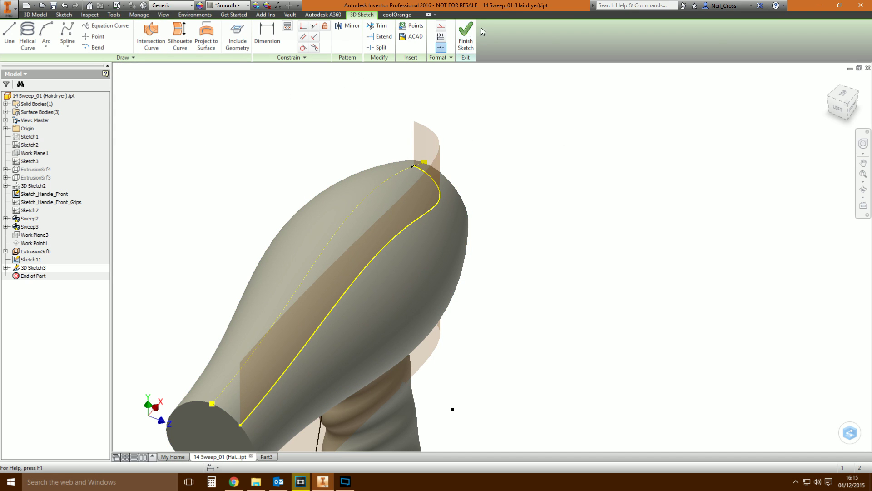
pyautogui.click(466, 34)
pyautogui.keyDown('shift'); pyautogui.moveTo(514, 173); pyautogui.dragTo(523, 247, button='middle'); pyautogui.keyUp('shift')
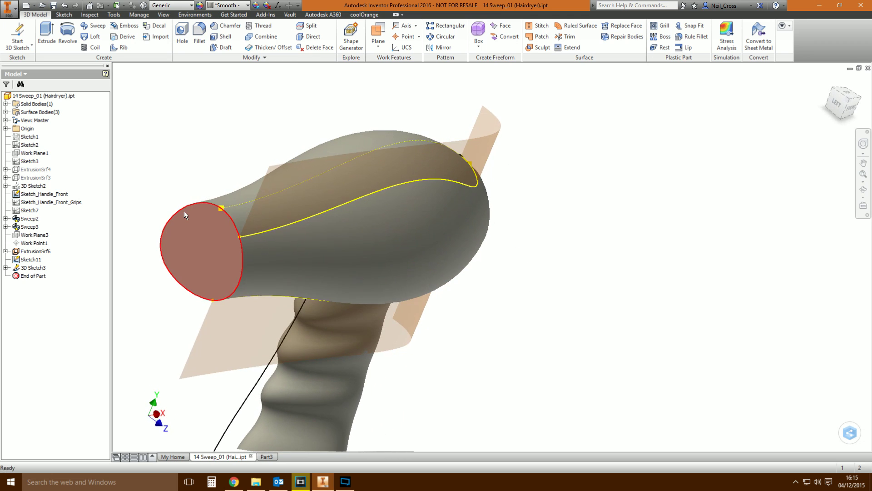
# Step: Hide the ExtrusionSrf6 surface by turning off its visibility
pyautogui.rightClick(36, 252)
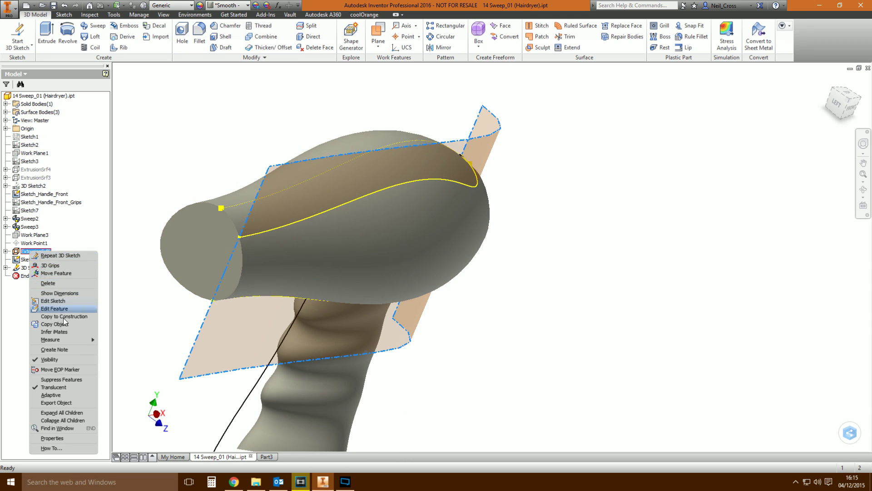
pyautogui.click(49, 359)
pyautogui.scroll(-3, 566, 172)
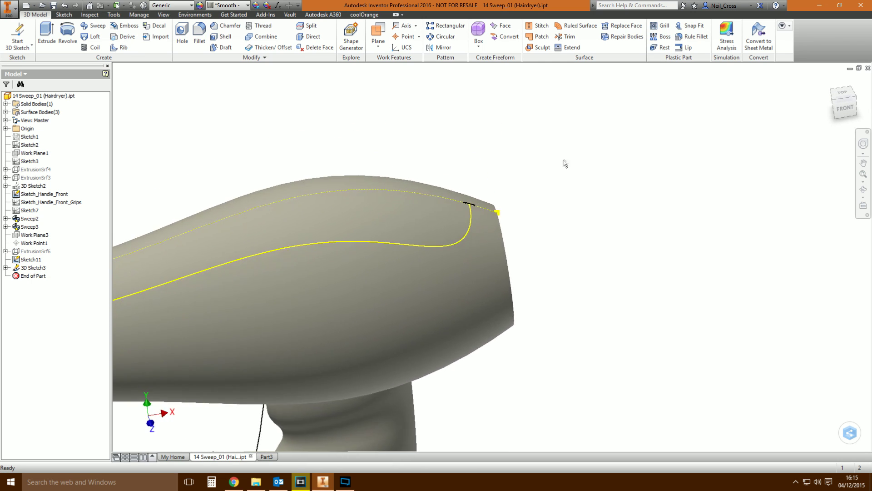
pyautogui.click(94, 28)
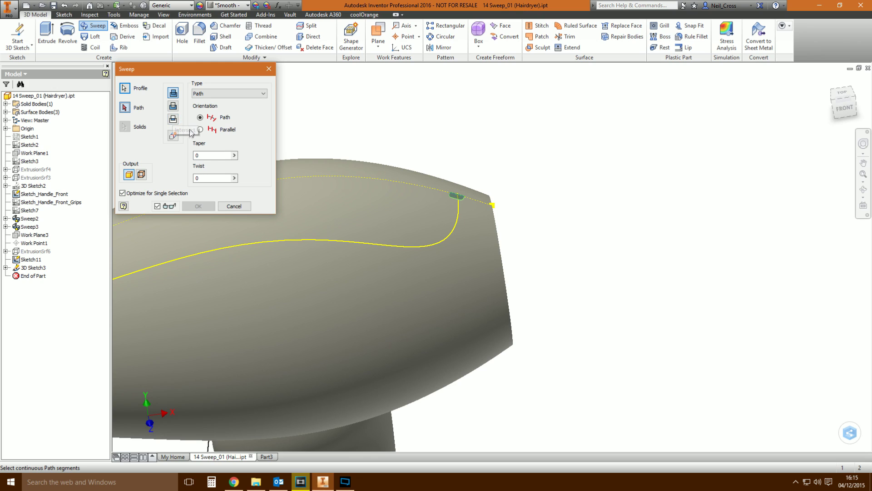
# Step: Set a Cut sweep along the intersection curve, type Path & Guide Surface, with the body as guide surface
pyautogui.click(175, 109)
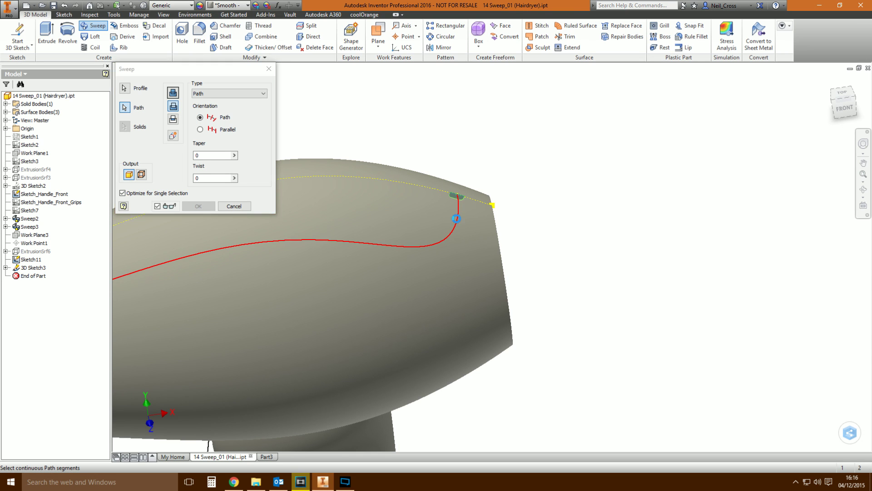
pyautogui.click(458, 212)
pyautogui.keyDown('shift'); pyautogui.moveTo(463, 220); pyautogui.dragTo(640, 142, button='middle'); pyautogui.keyUp('shift')
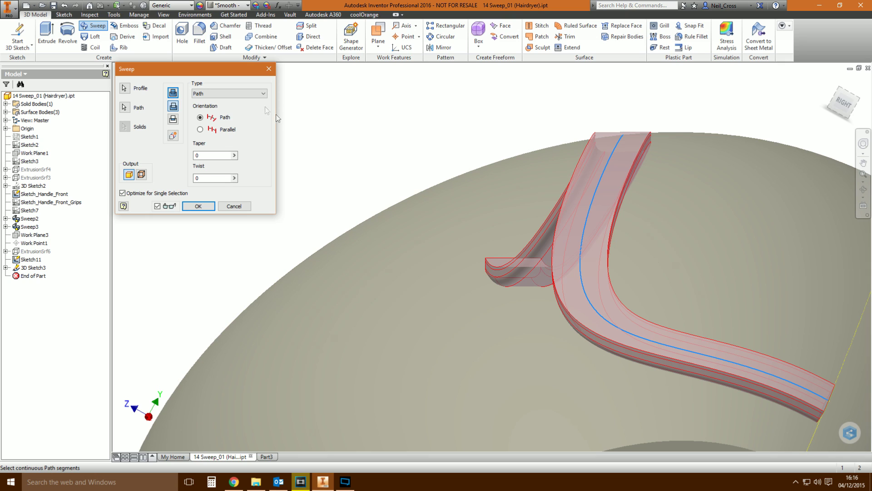
pyautogui.click(202, 97)
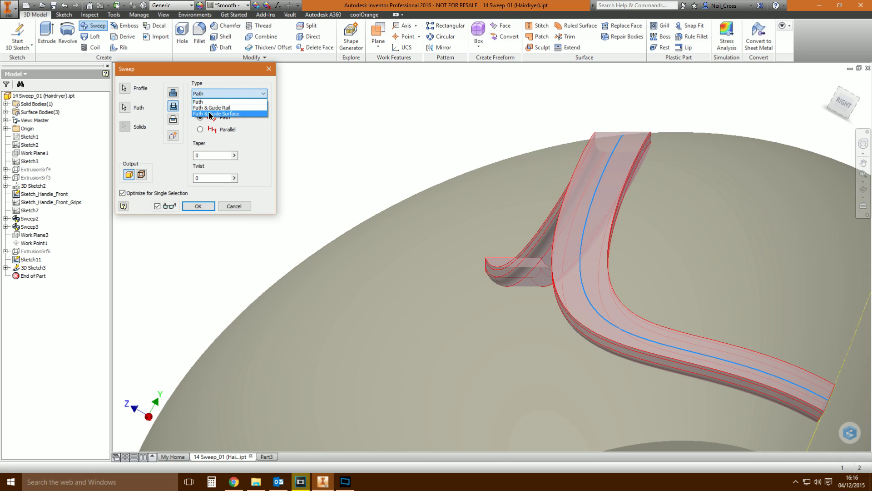
pyautogui.click(212, 114)
pyautogui.click(526, 183)
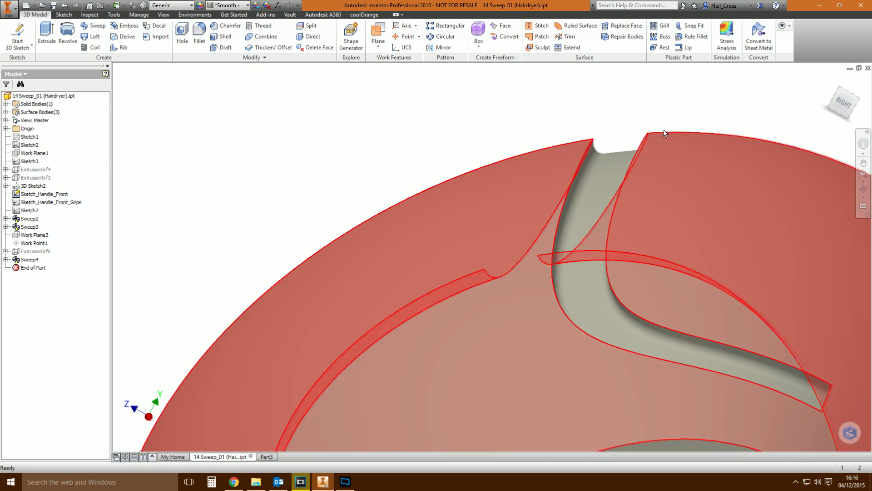
pyautogui.keyDown('shift'); pyautogui.moveTo(662, 146); pyautogui.dragTo(680, 105, button='middle'); pyautogui.keyUp('shift')
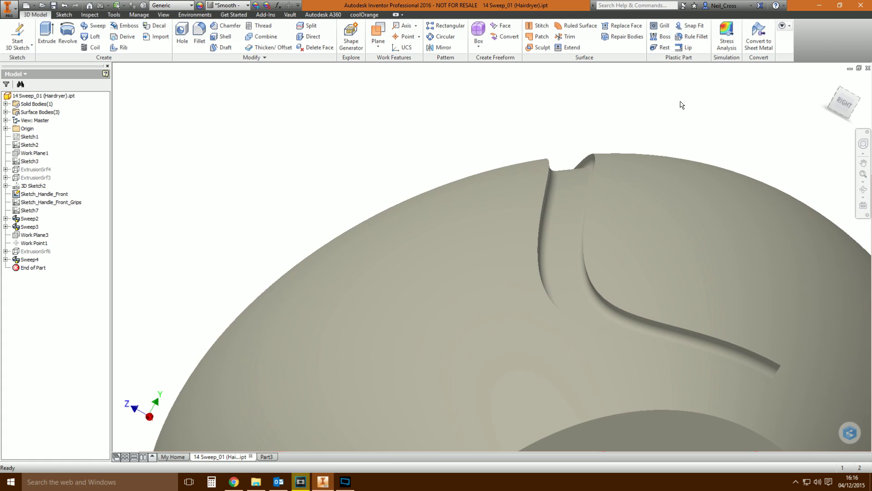
pyautogui.scroll(5, 689, 167)
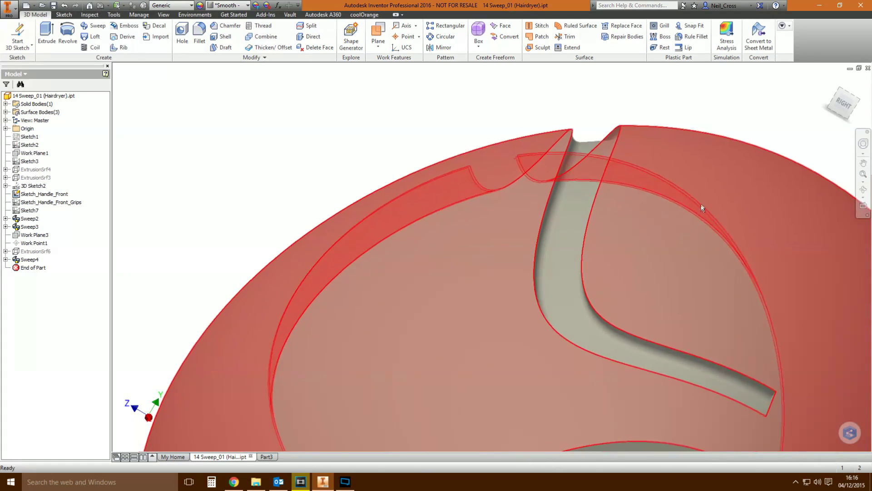
pyautogui.scroll(-5, 713, 189)
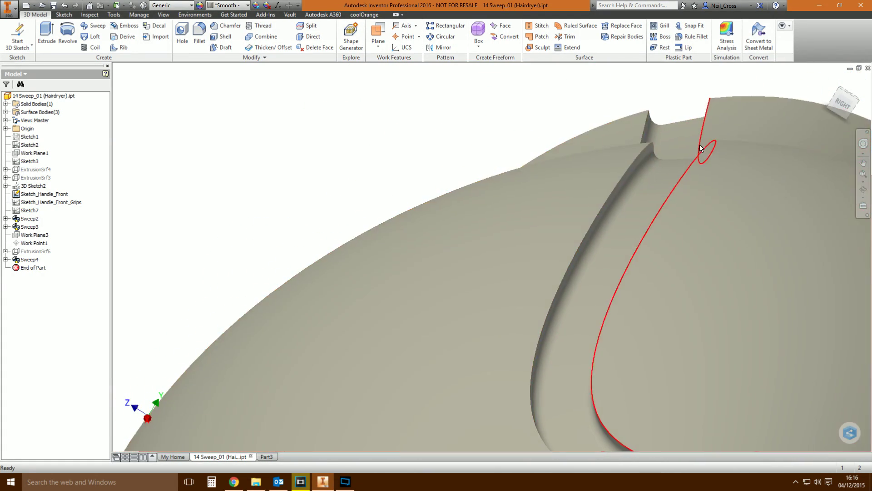
pyautogui.press('F6')
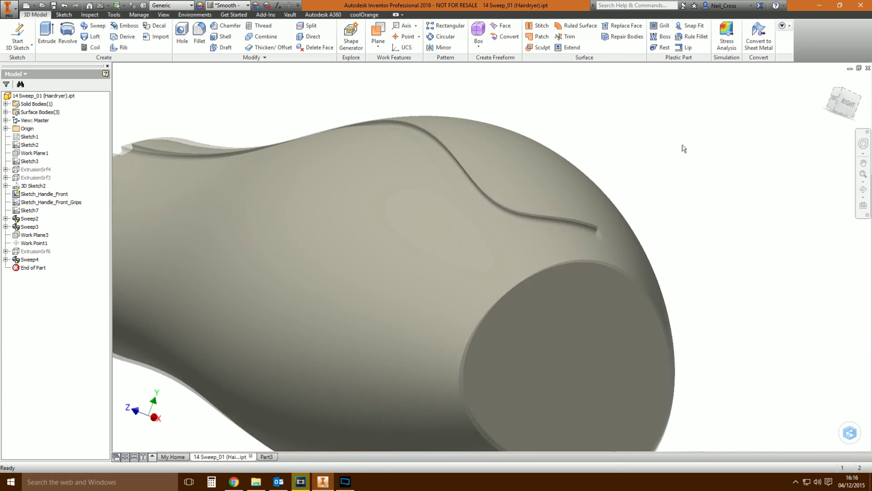
pyautogui.keyDown('shift'); pyautogui.moveTo(685, 145); pyautogui.dragTo(612, 133, button='middle'); pyautogui.keyUp('shift')
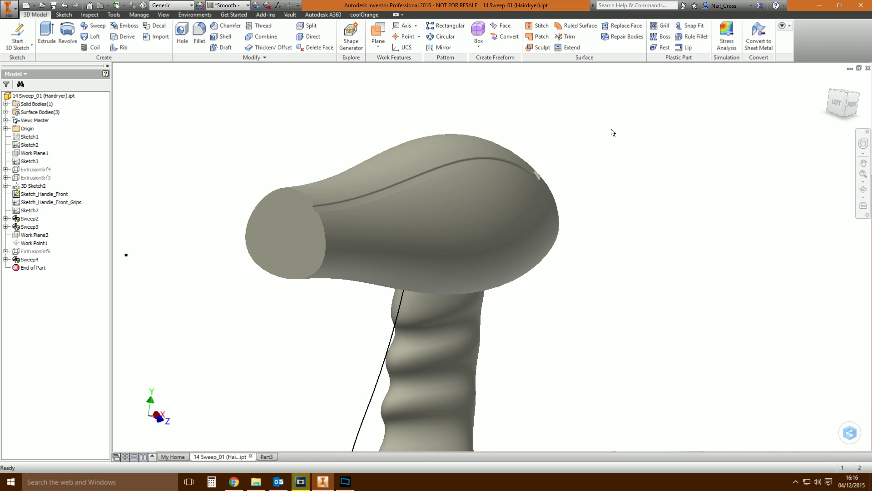